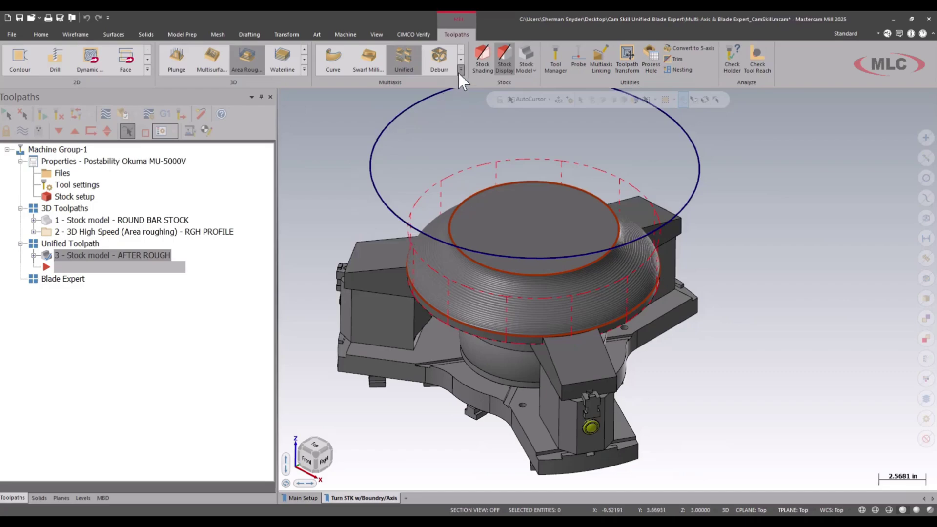
# Create a Unified multiaxis toolpath using the 3/8 ball endmill, with the comment UNIFIED FIN.
pyautogui.click(460, 70)
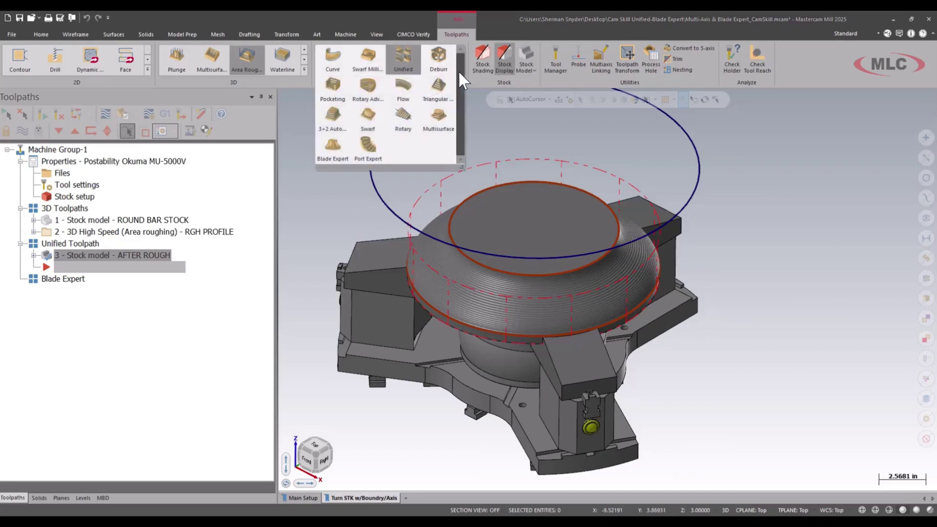
pyautogui.click(403, 62)
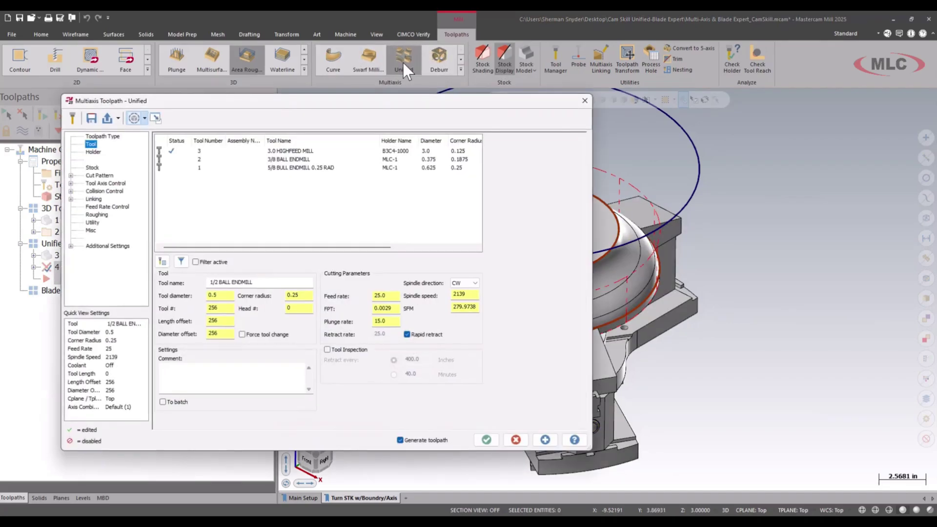
pyautogui.click(292, 160)
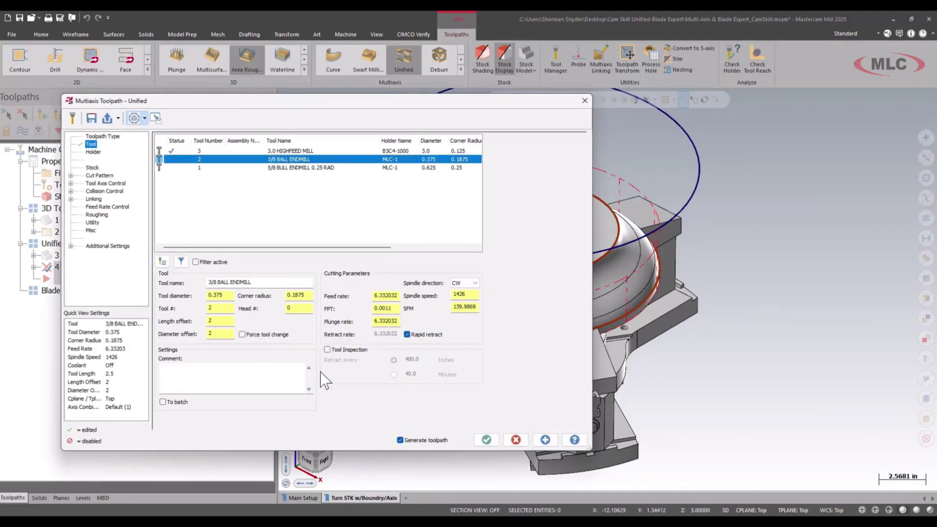
pyautogui.click(232, 377)
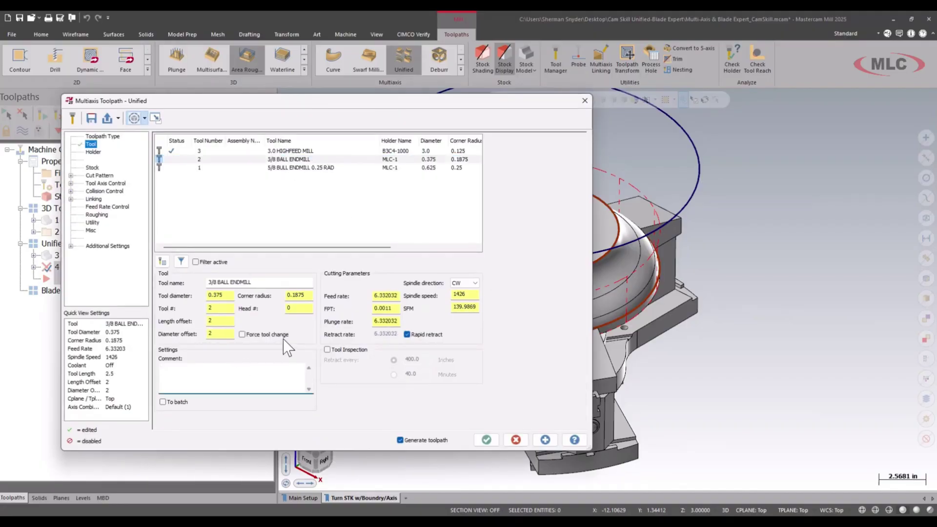
pyautogui.write('UNIFIED FIN')
# Select the four curved side faces of the part as the cut pattern's machining geometries.
pyautogui.click(100, 175)
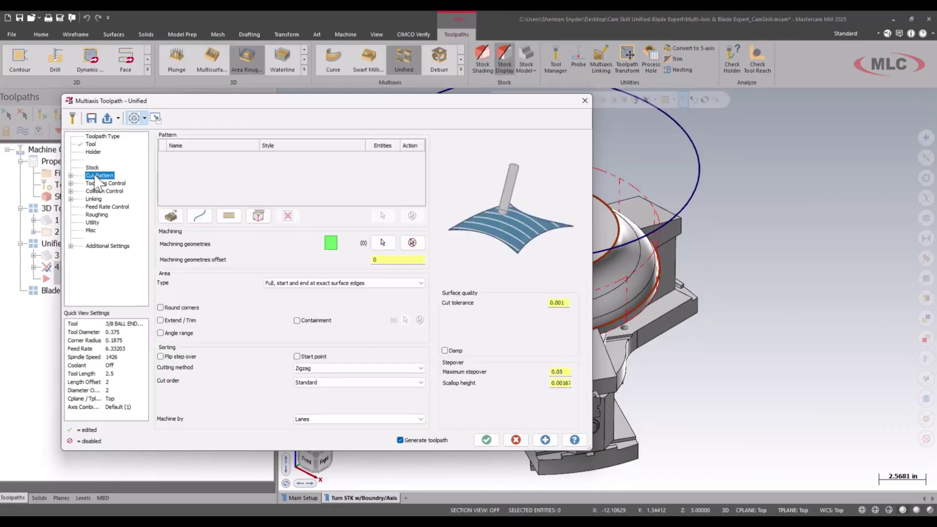
pyautogui.click(383, 243)
pyautogui.scroll(5, 486, 351)
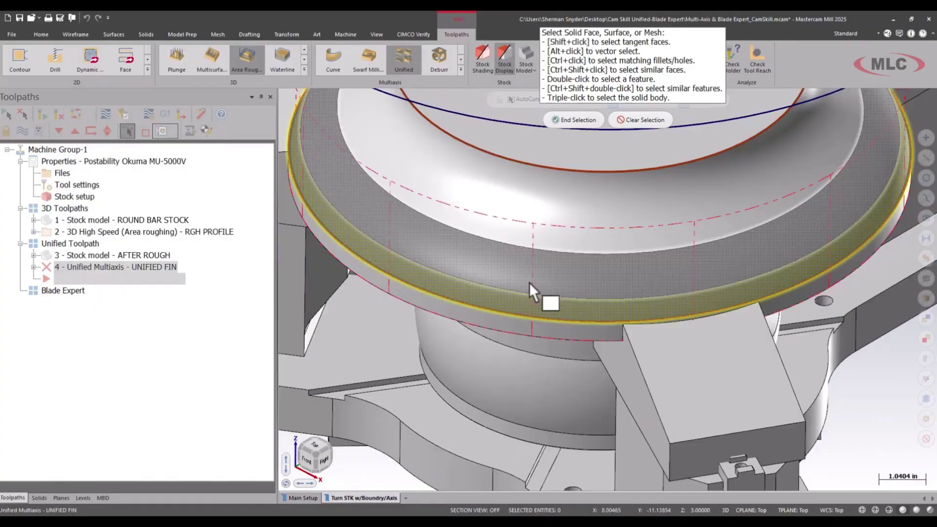
pyautogui.scroll(-4, 424, 354)
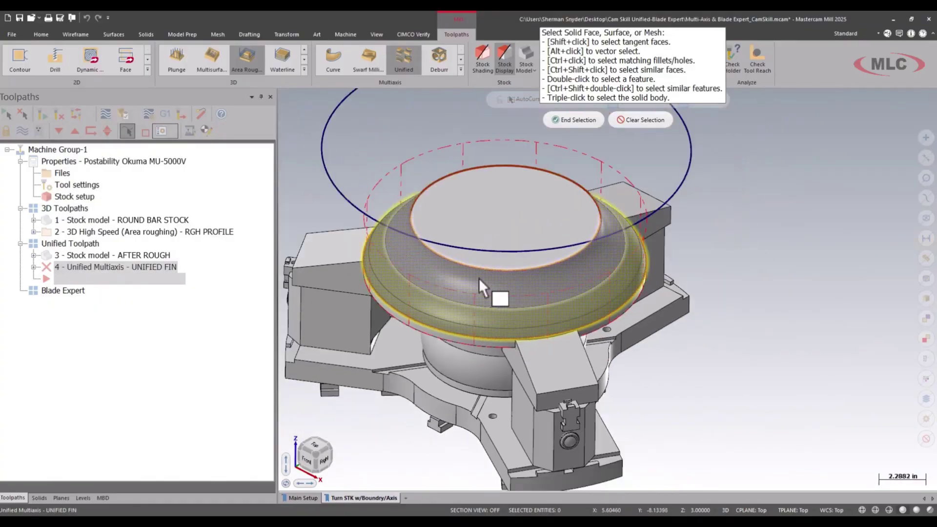
pyautogui.click(571, 120)
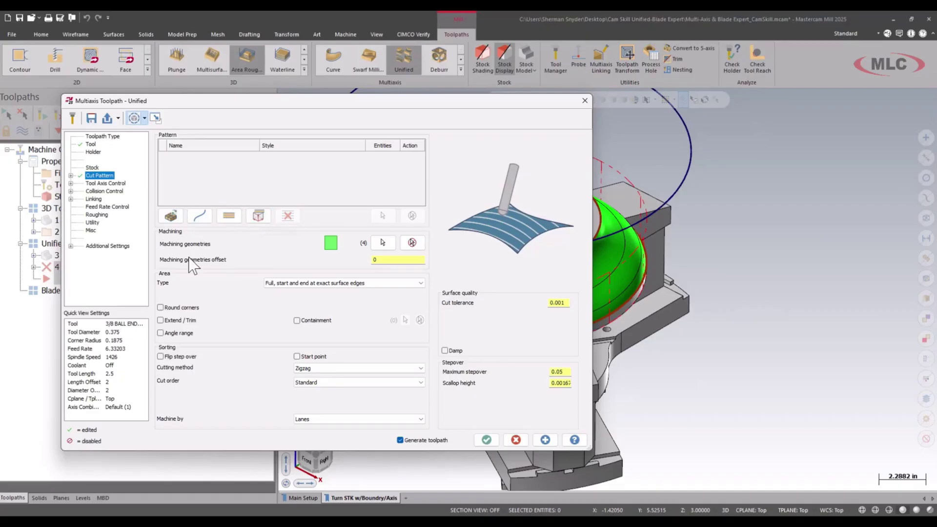
# Add an Automatic pattern with the Machining boundary - Parallel style, generate the toolpath and inspect it on the part.
pyautogui.click(167, 218)
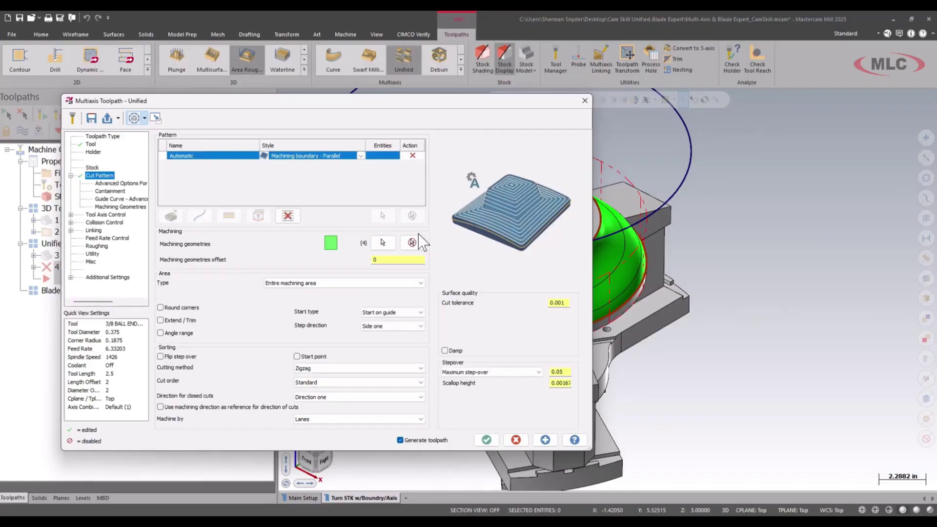
pyautogui.click(490, 437)
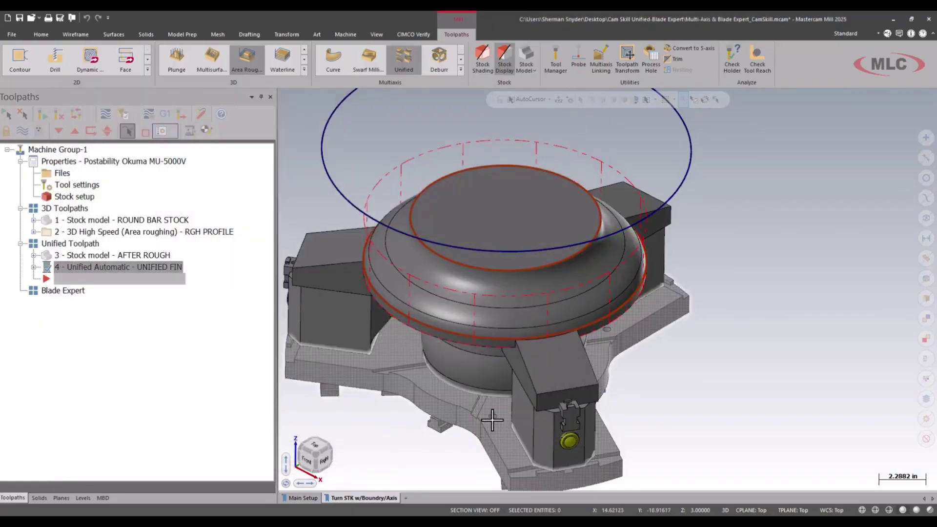
pyautogui.click(373, 35)
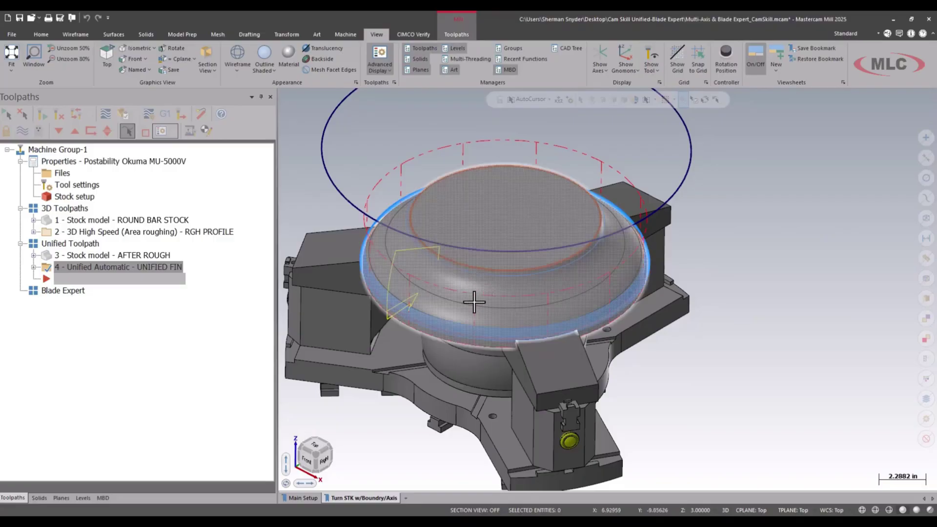
pyautogui.scroll(1, 389, 352)
pyautogui.scroll(8, 389, 352)
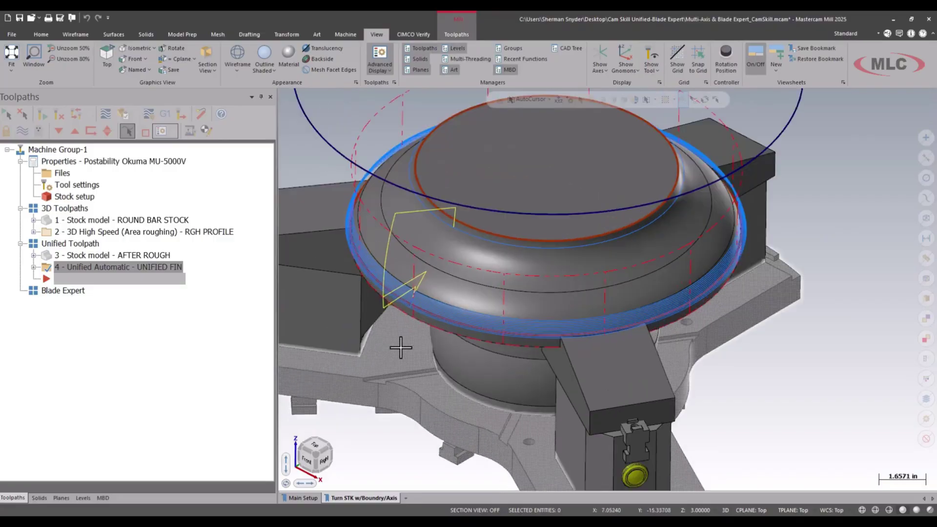
pyautogui.scroll(-9, 403, 321)
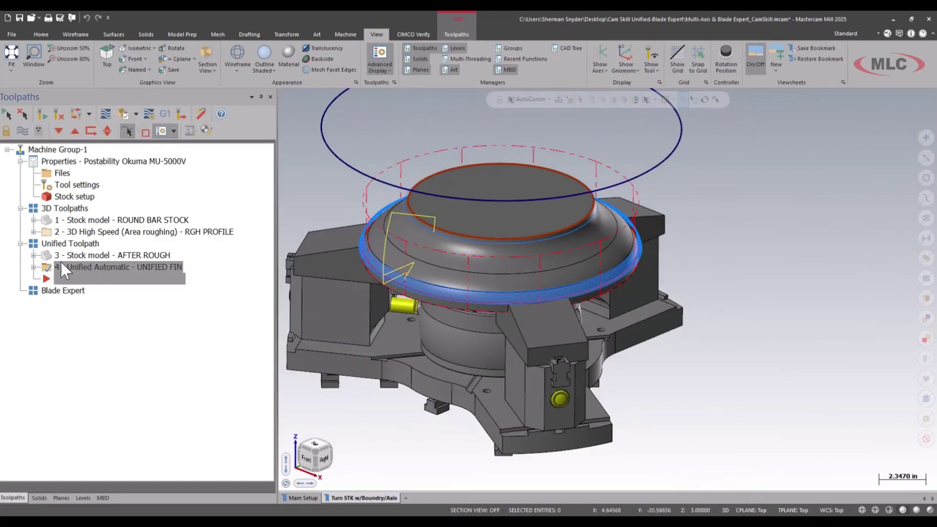
# Change the automatic pattern's style to Machining boundary - Morph in the UNIFIED FIN operation and regenerate the toolpath.
pyautogui.click(33, 267)
pyautogui.click(86, 278)
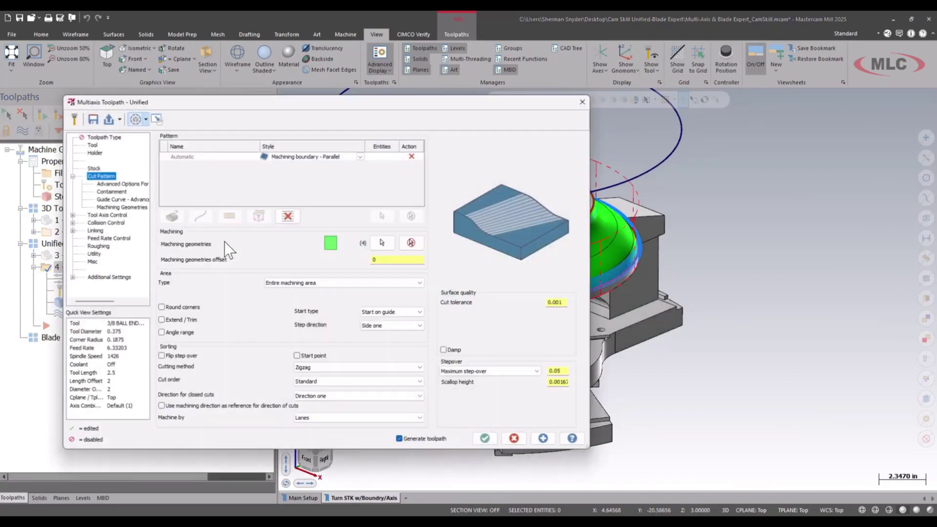
pyautogui.click(361, 157)
pyautogui.click(364, 157)
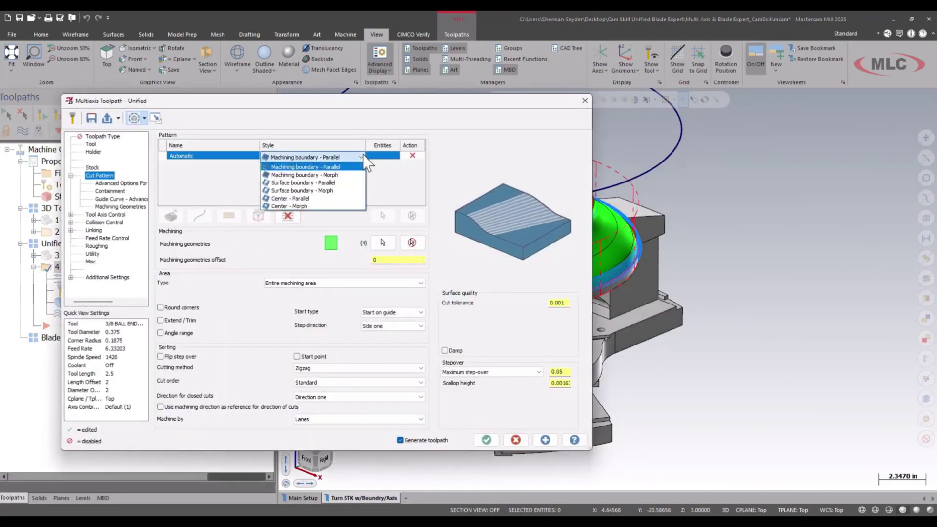
pyautogui.click(338, 175)
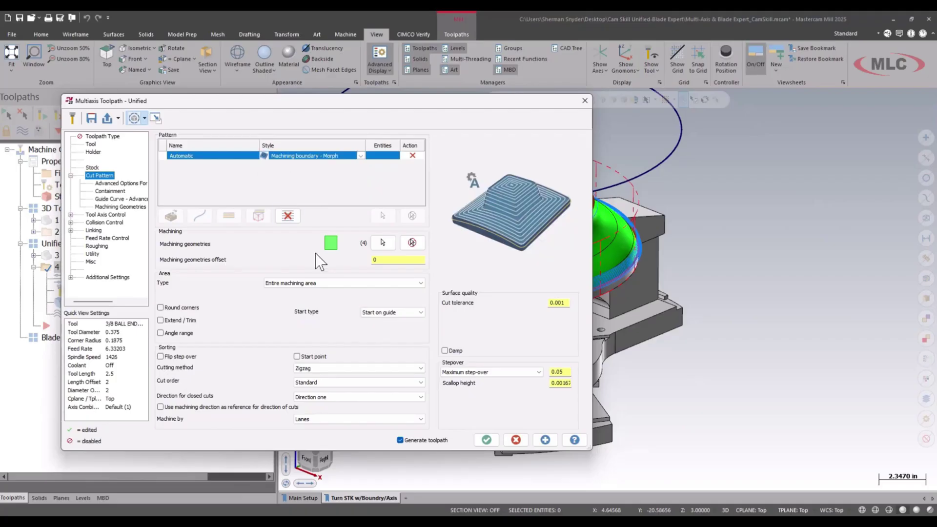
pyautogui.click(486, 441)
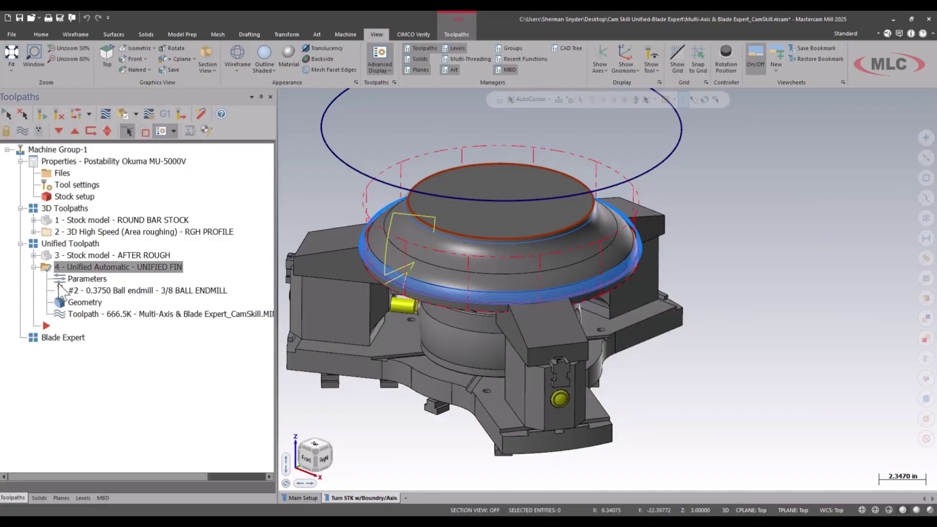
# Replace the automatic pattern of the UNIFIED FIN operation with a Curve pattern in the Morph style.
pyautogui.click(177, 282)
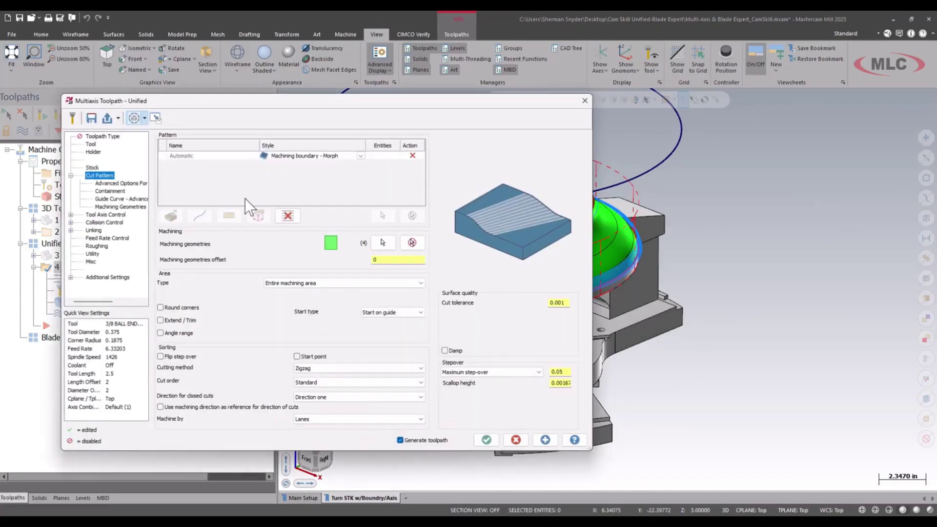
pyautogui.click(360, 156)
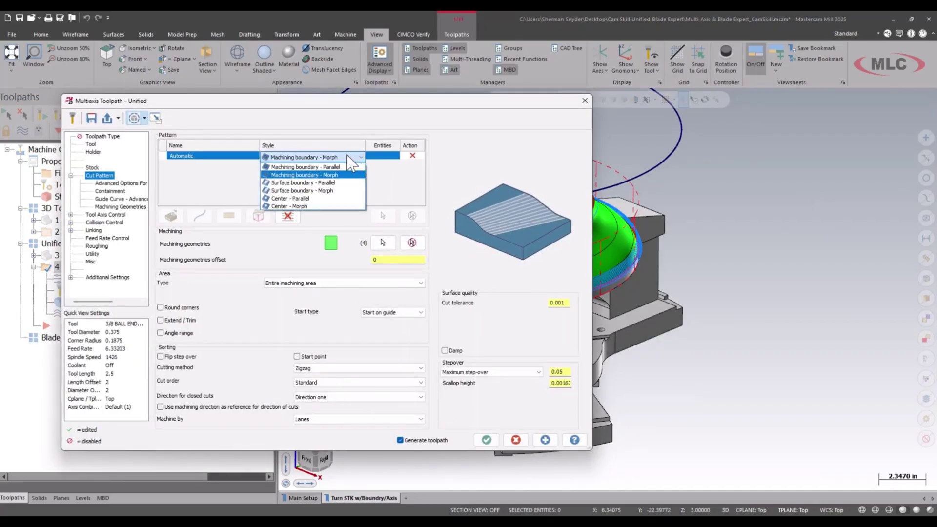
pyautogui.click(331, 122)
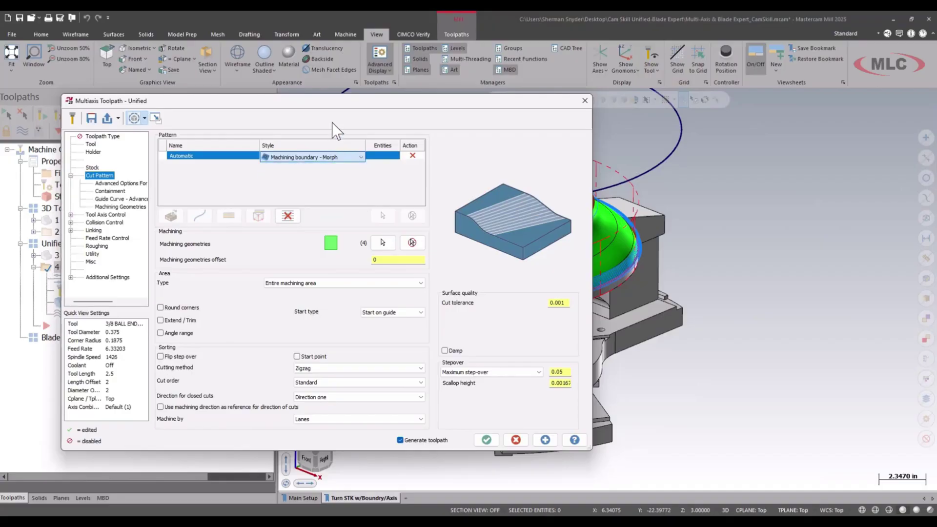
pyautogui.click(416, 158)
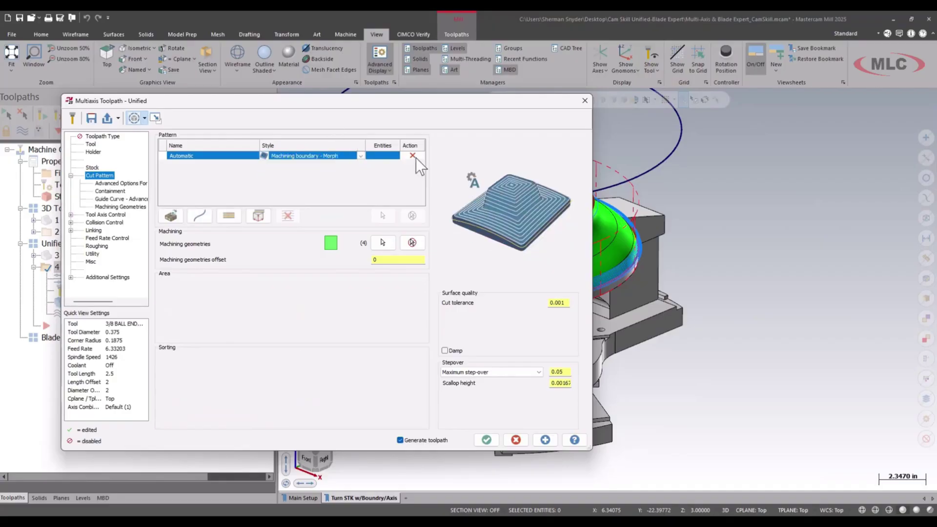
pyautogui.click(201, 212)
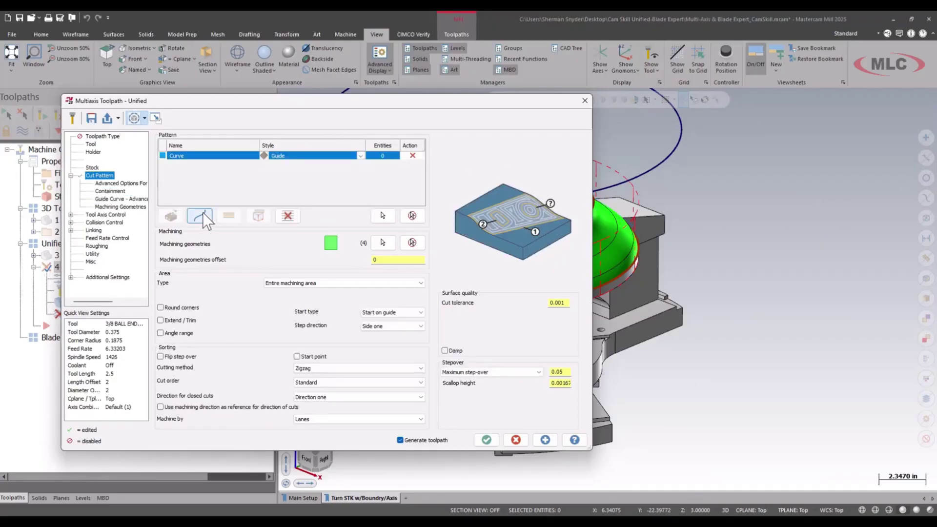
pyautogui.click(335, 157)
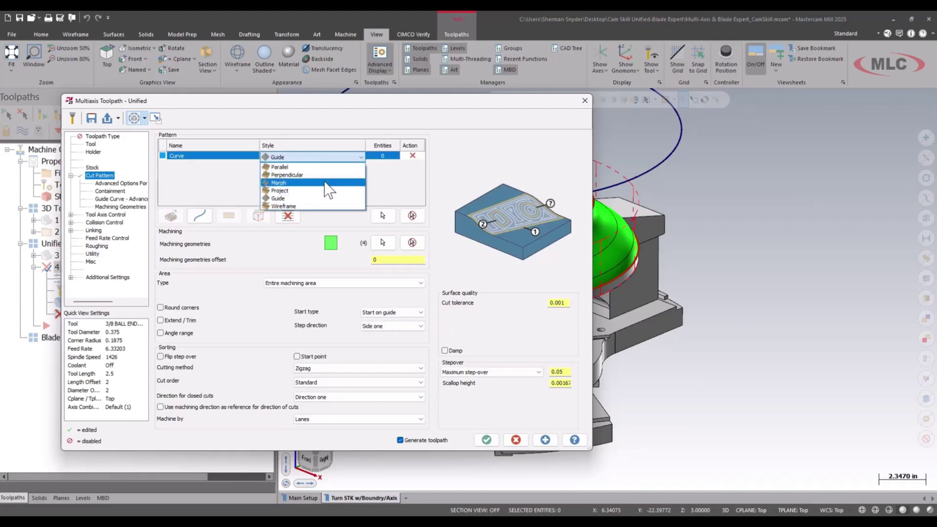
pyautogui.click(285, 183)
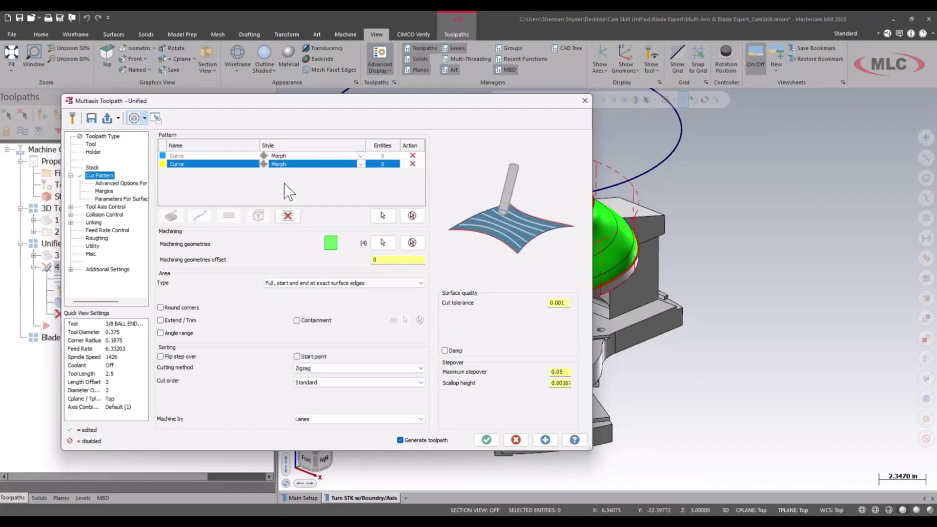
# Chain the circular edge around the part's top face as the first morph curve.
pyautogui.click(183, 163)
pyautogui.click(194, 157)
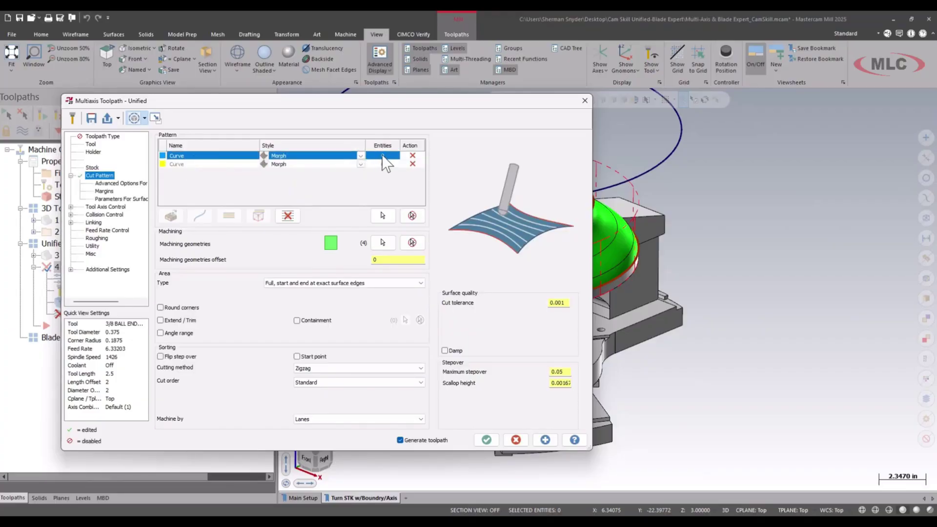
pyautogui.click(383, 215)
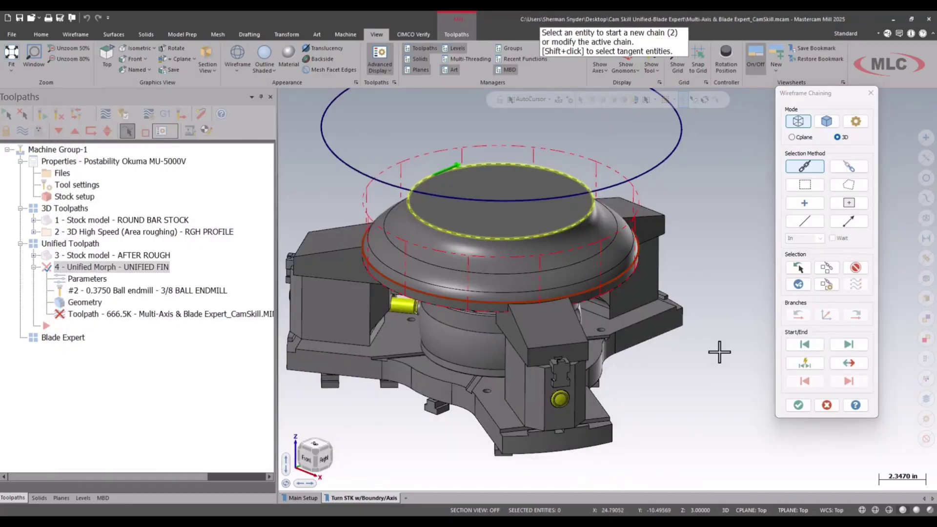
pyautogui.click(798, 405)
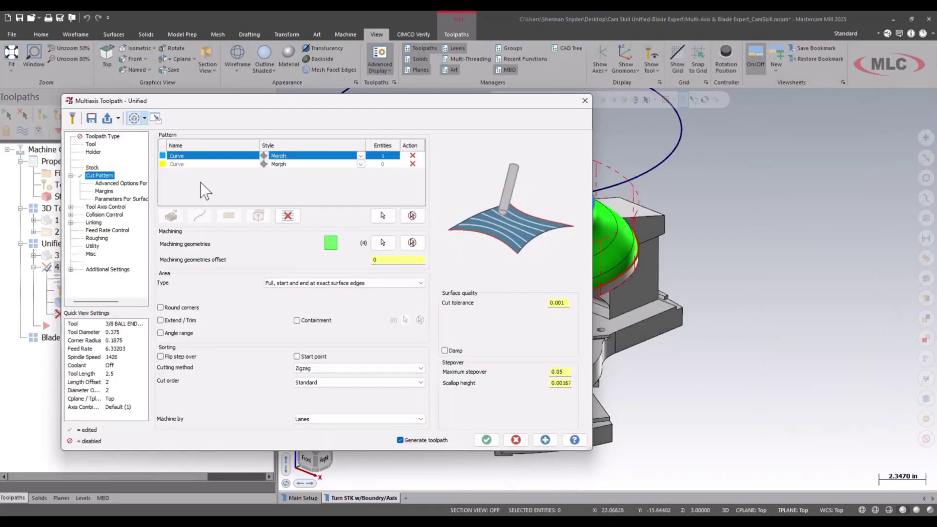
# Chain the part's lower outer circular edge as the second morph curve, reversing the chain direction.
pyautogui.click(186, 163)
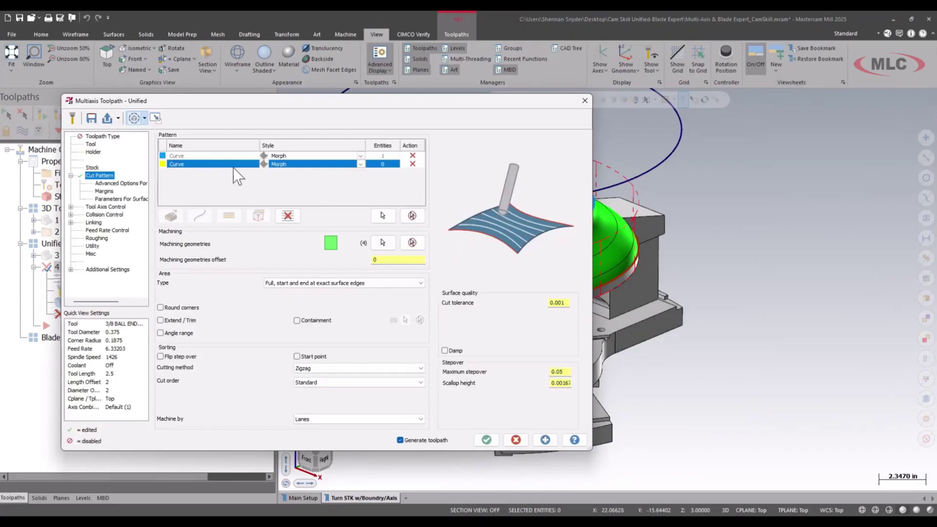
pyautogui.click(390, 223)
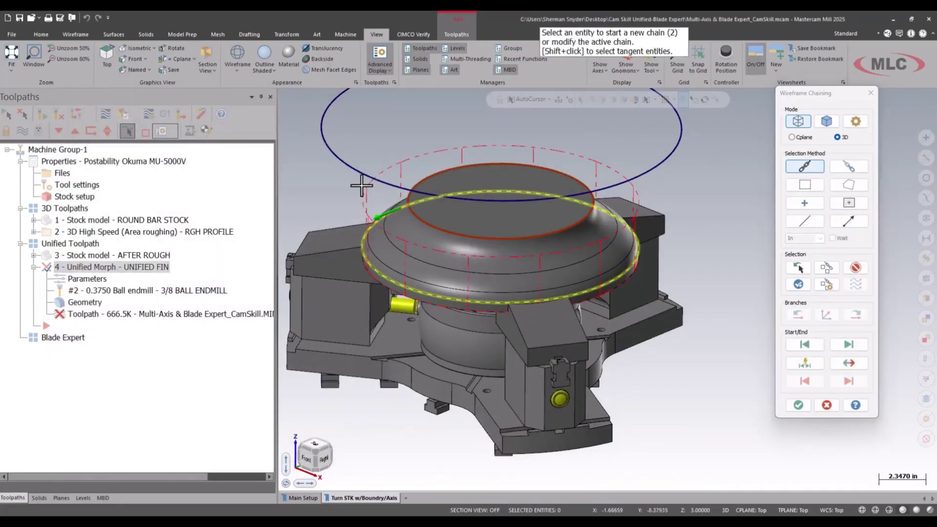
pyautogui.click(852, 366)
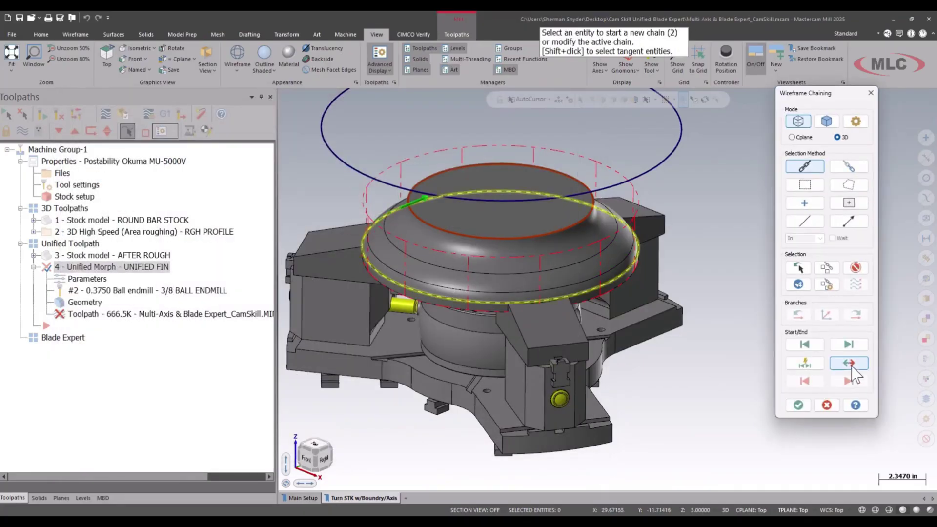
pyautogui.click(798, 405)
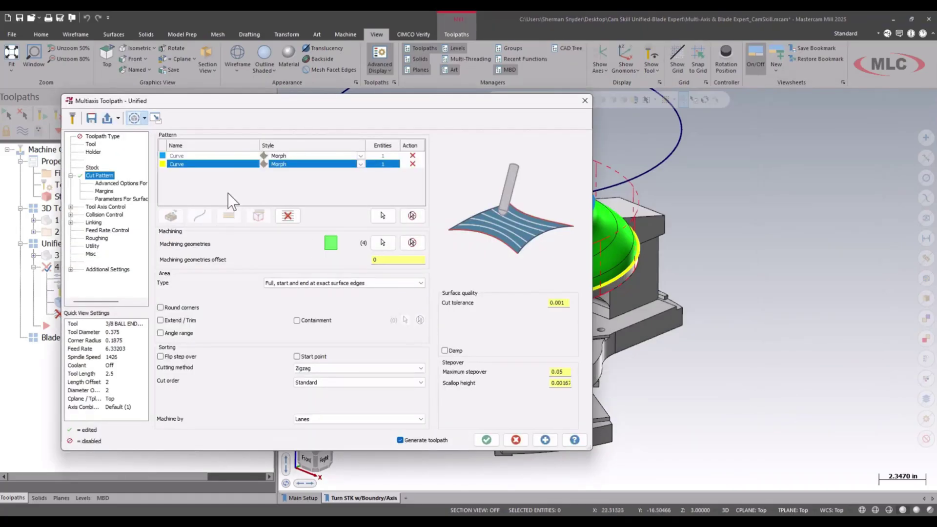
# Hide the toolpath dialog temporarily to examine the machining faces and both morph curves on the part.
pyautogui.click(155, 118)
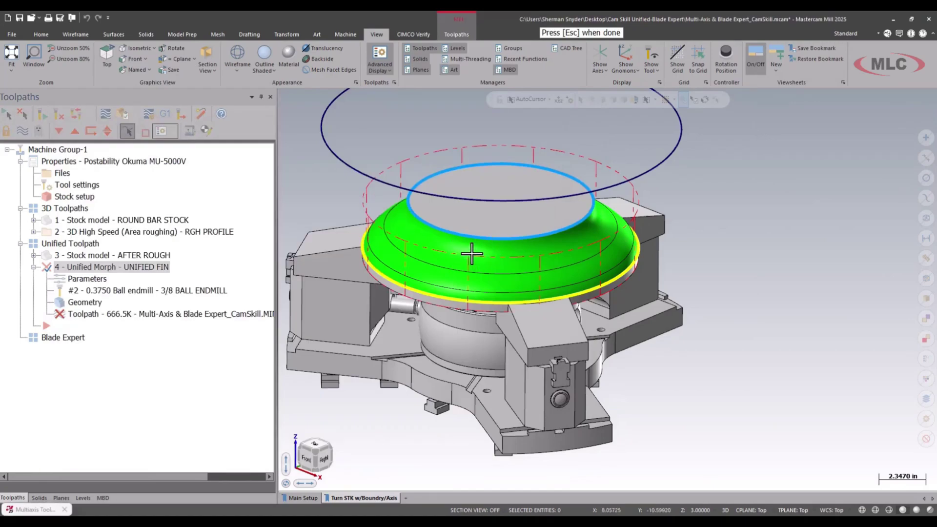
pyautogui.moveTo(470, 252)
pyautogui.mouseDown()
pyautogui.moveTo(505, 278)
pyautogui.moveTo(470, 281)
pyautogui.mouseUp()
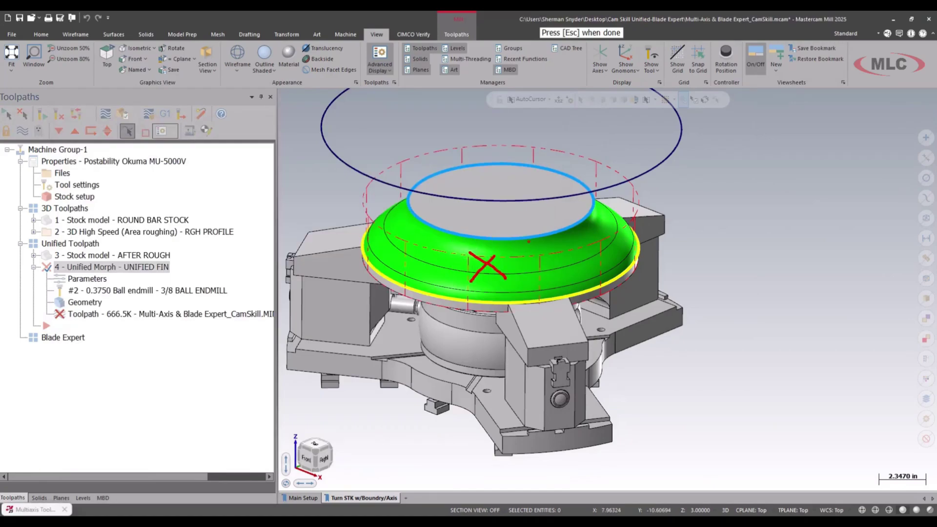
pyautogui.moveTo(508, 241); pyautogui.dragTo(446, 237)
pyautogui.moveTo(511, 304); pyautogui.dragTo(434, 295)
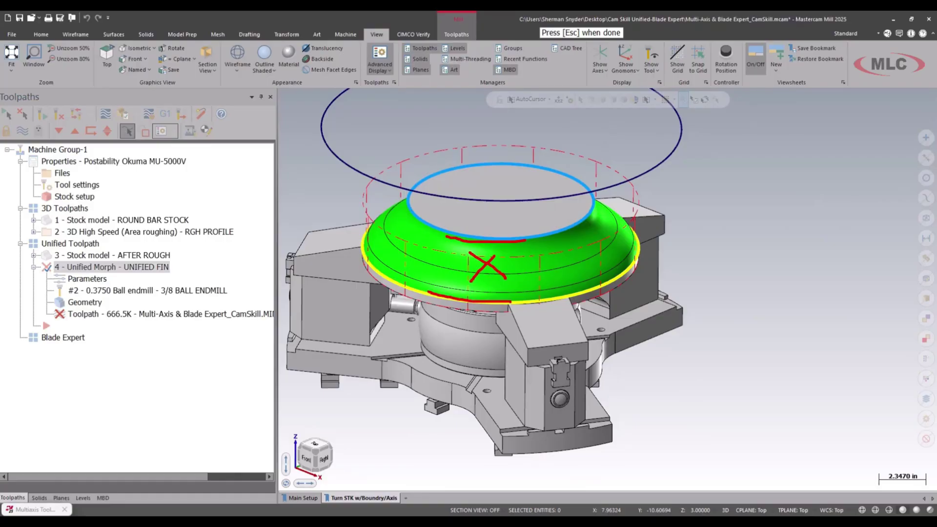
pyautogui.press('Escape')
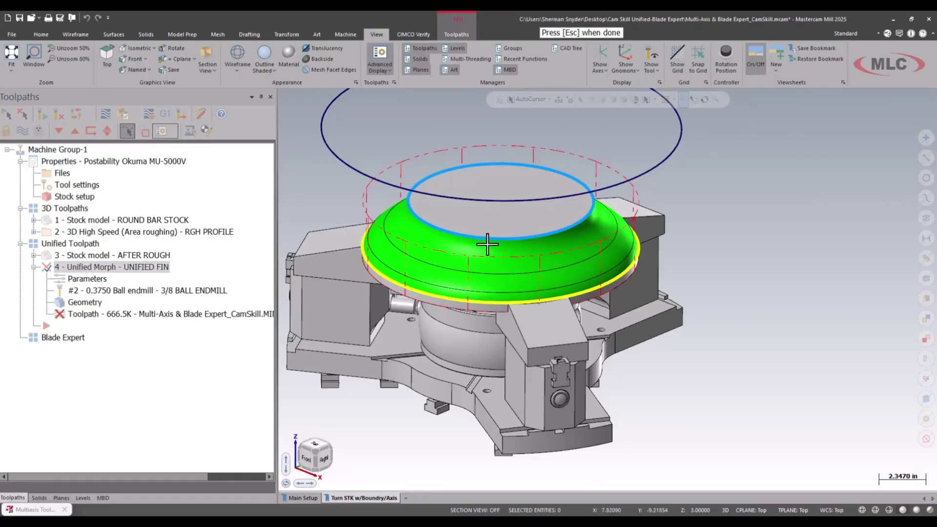
# Return to the UNIFIED FIN cut pattern settings and set the cutting method to Spiral.
pyautogui.press('Escape')
pyautogui.moveTo(393, 225)
pyautogui.mouseDown()
pyautogui.moveTo(405, 263)
pyautogui.moveTo(405, 229)
pyautogui.mouseUp()
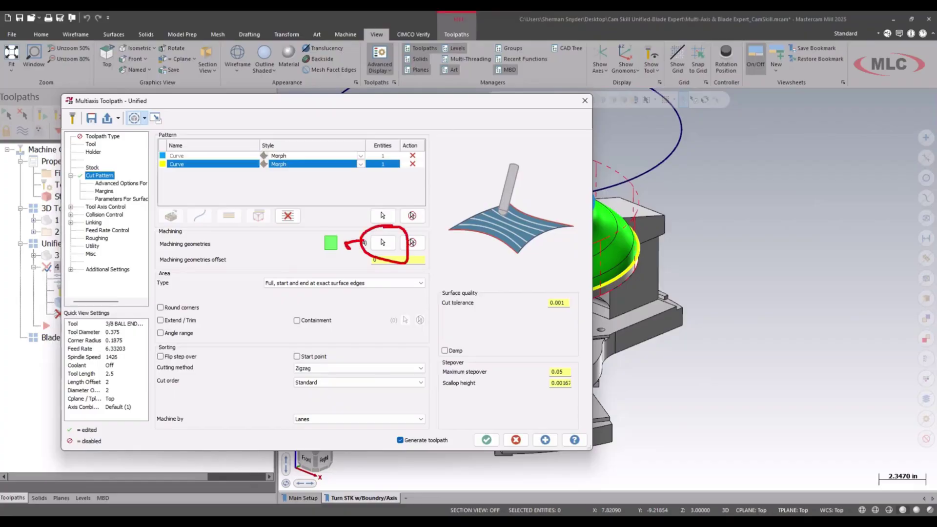
pyautogui.press('Escape')
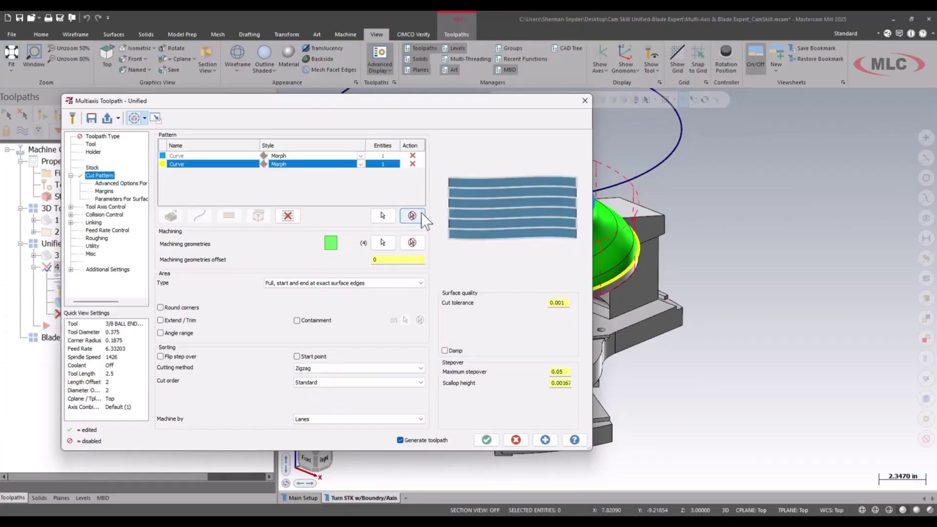
pyautogui.moveTo(170, 172); pyautogui.dragTo(164, 142)
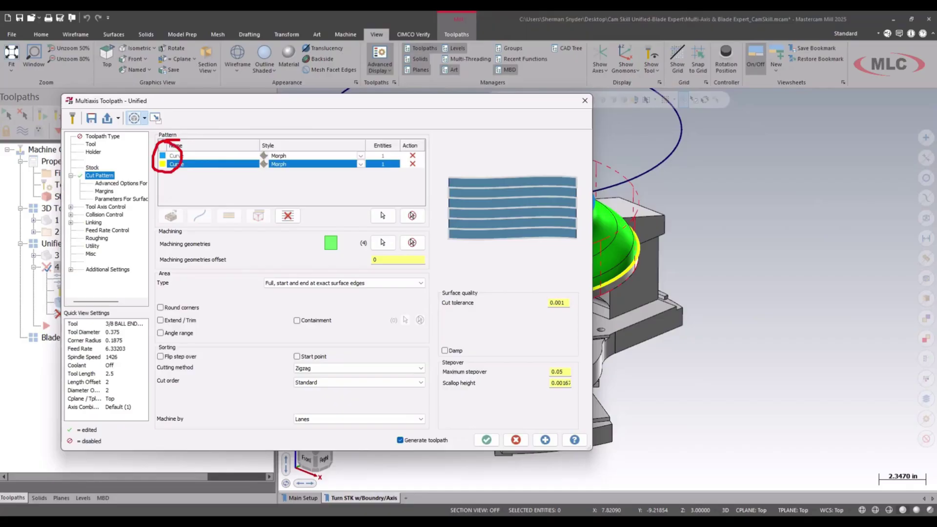
pyautogui.press('Escape')
pyautogui.click(345, 374)
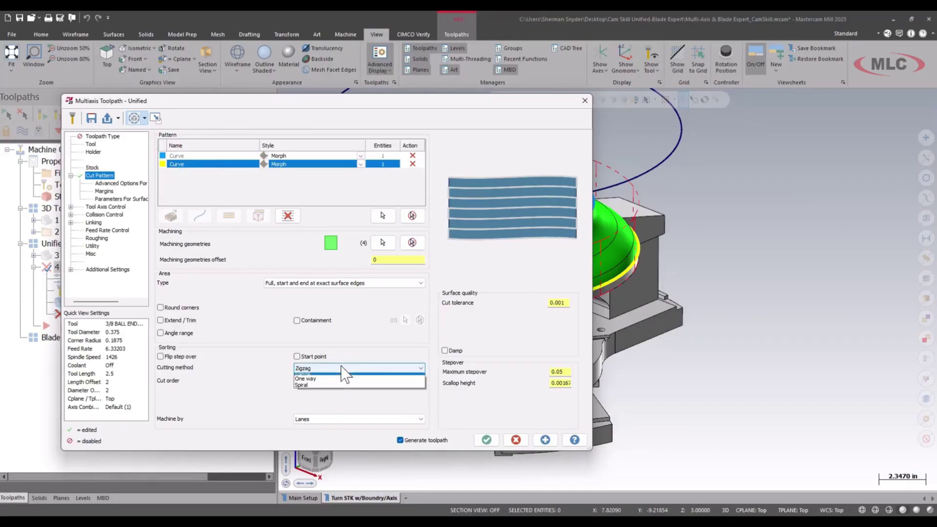
pyautogui.click(347, 390)
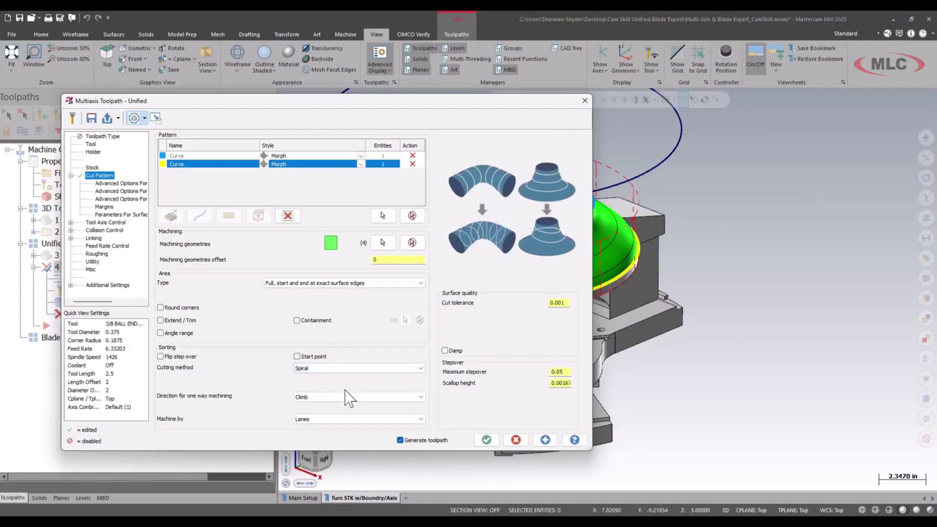
# Try Conventional and CW for closed cuts as the direction for one way machining, and choose CCW for closed cuts.
pyautogui.click(349, 397)
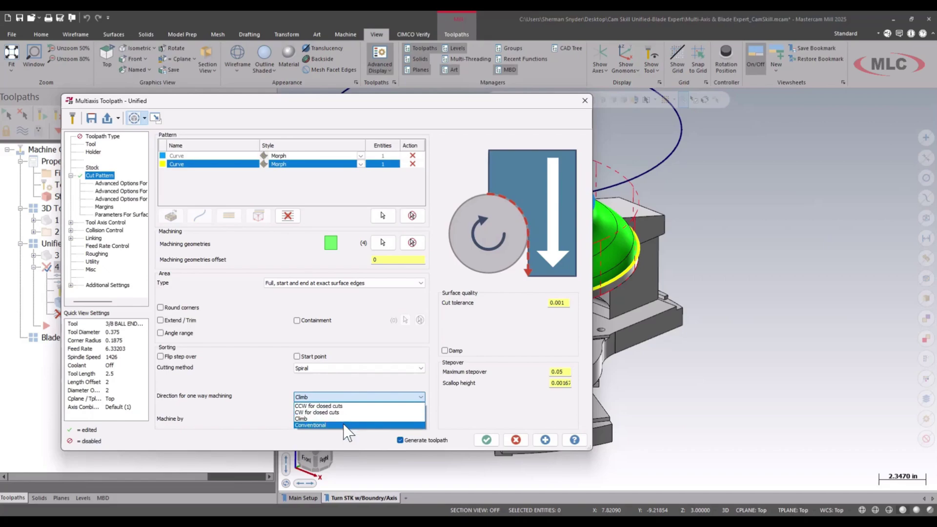
pyautogui.click(348, 425)
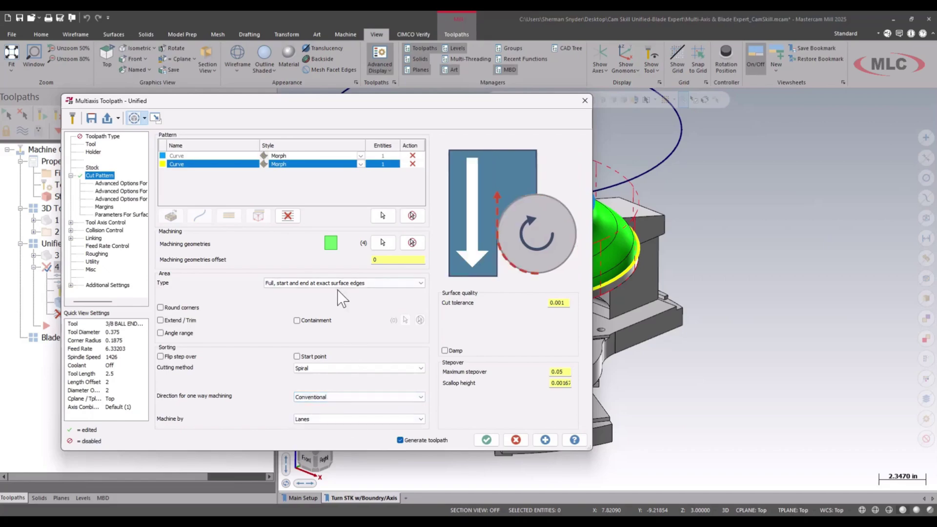
pyautogui.click(339, 398)
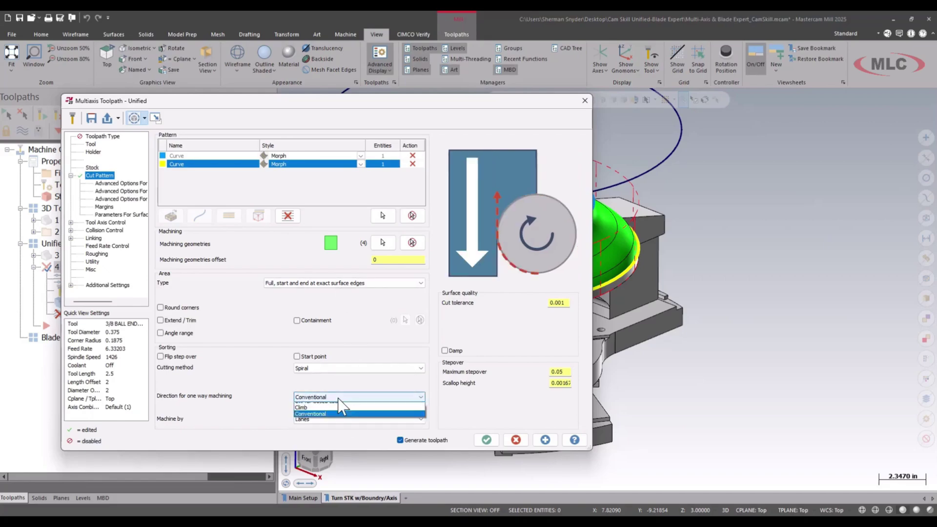
pyautogui.click(338, 413)
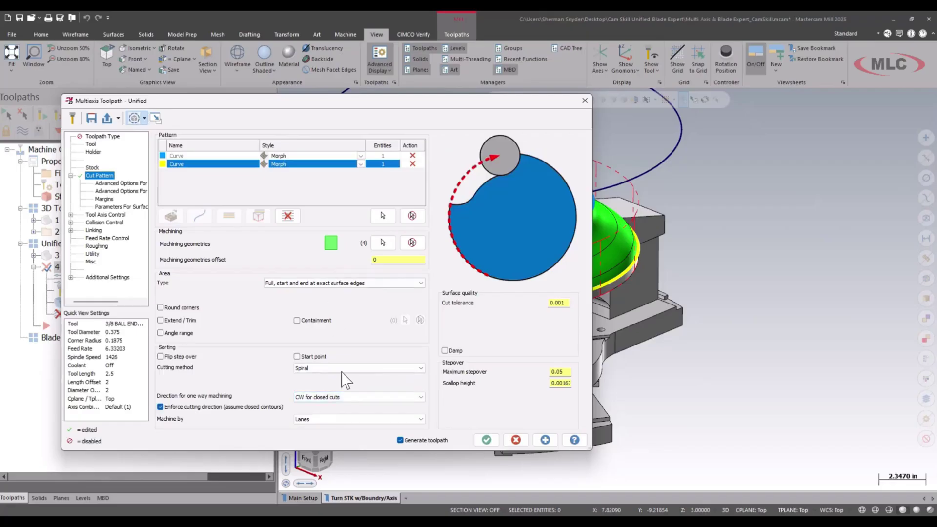
pyautogui.click(344, 397)
pyautogui.click(342, 406)
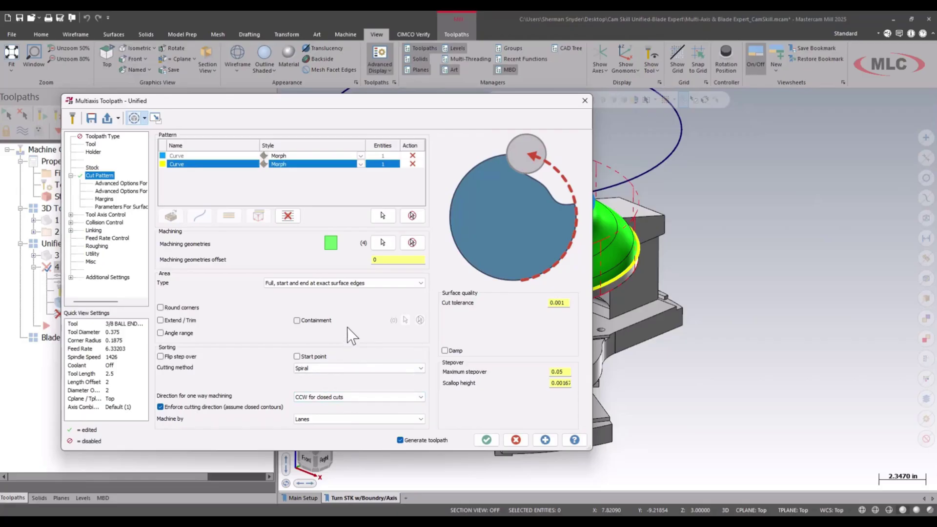
# Set the stepover's scallop height to 0.001.
pyautogui.moveTo(505, 320)
pyautogui.mouseDown()
pyautogui.moveTo(405, 383)
pyautogui.moveTo(525, 433)
pyautogui.moveTo(560, 339)
pyautogui.mouseUp()
pyautogui.moveTo(441, 377); pyautogui.dragTo(481, 384)
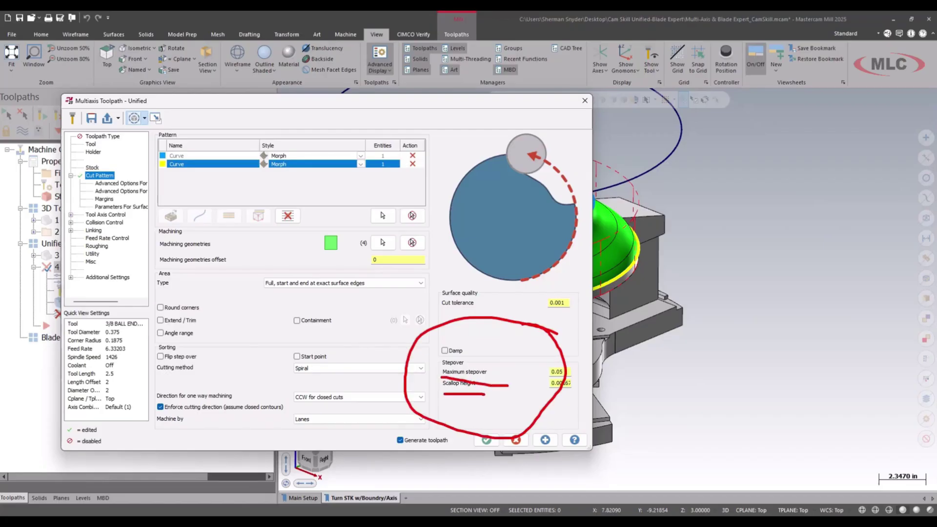
pyautogui.press('Escape')
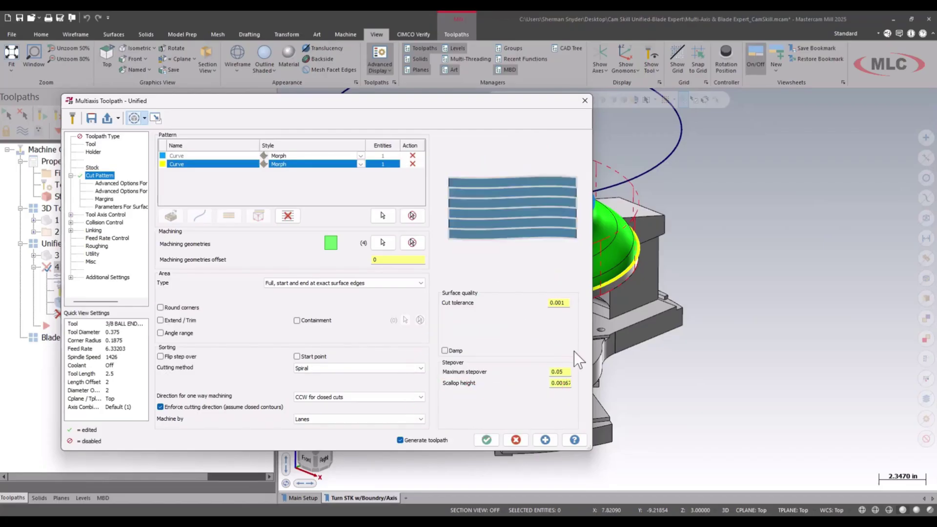
pyautogui.doubleClick(560, 383)
pyautogui.write('0.001')
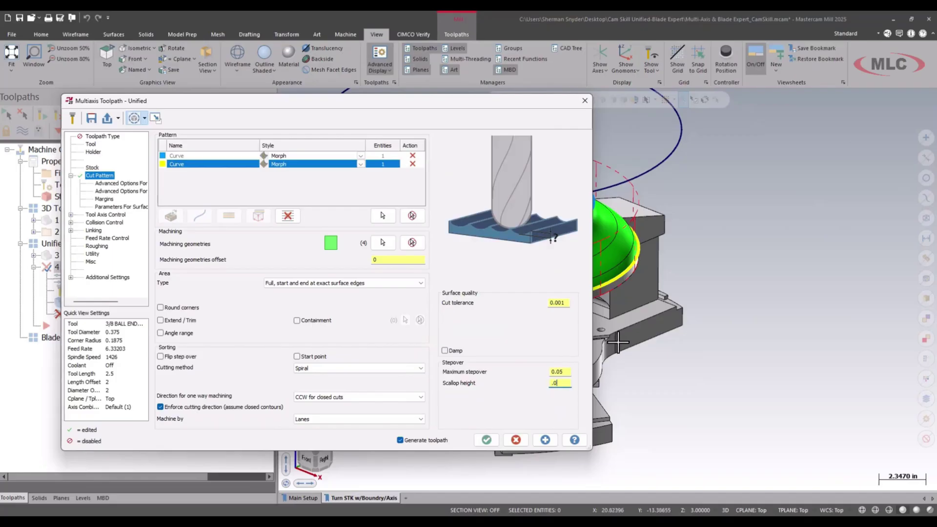
pyautogui.press('Tab')
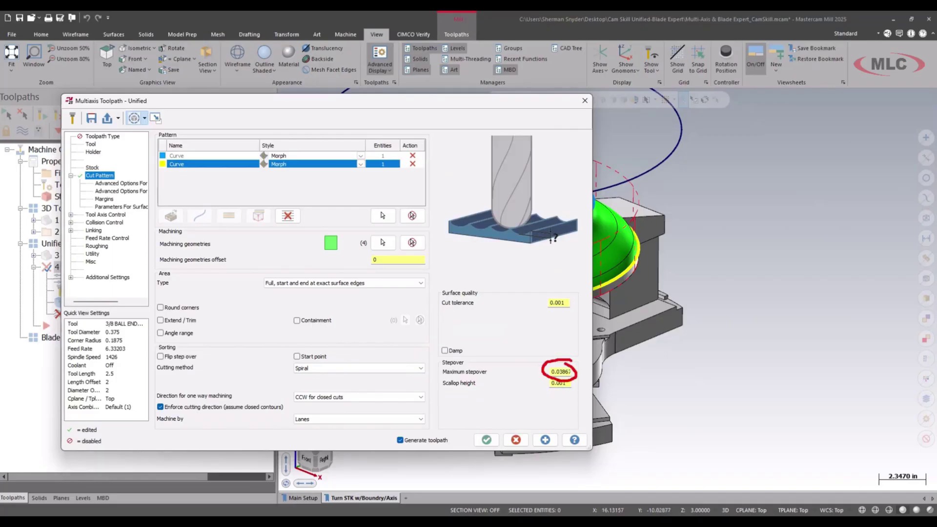
pyautogui.doubleClick(560, 383)
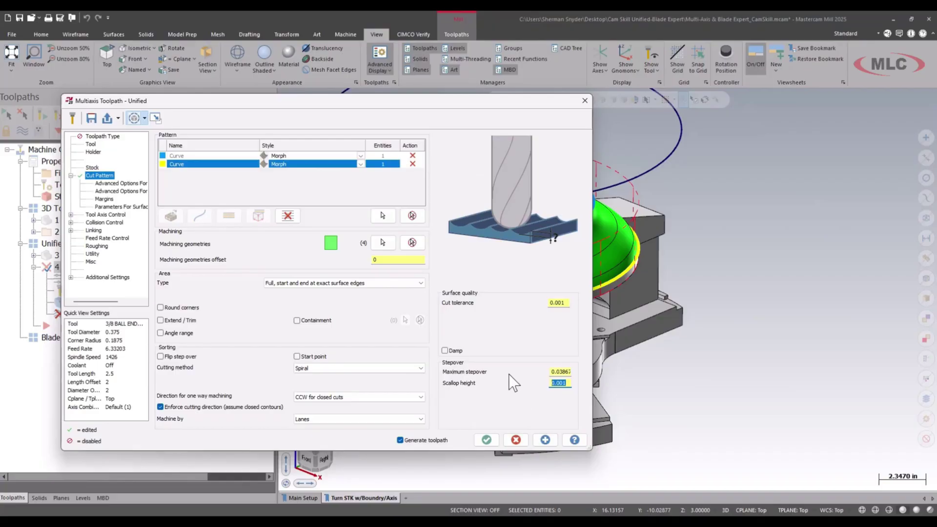
# Set the tool axis output format to 3 Axis along WCS Z, and check the axis orientation on the model.
pyautogui.click(109, 215)
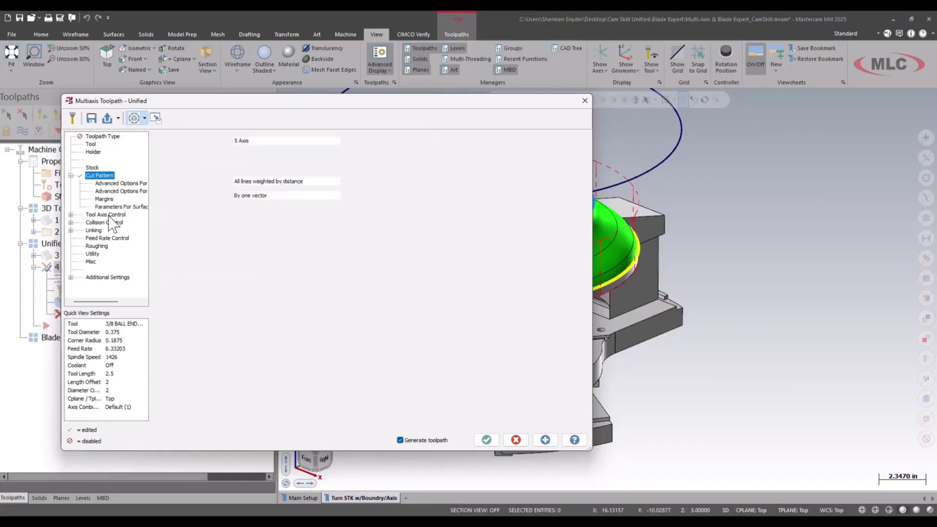
pyautogui.click(278, 141)
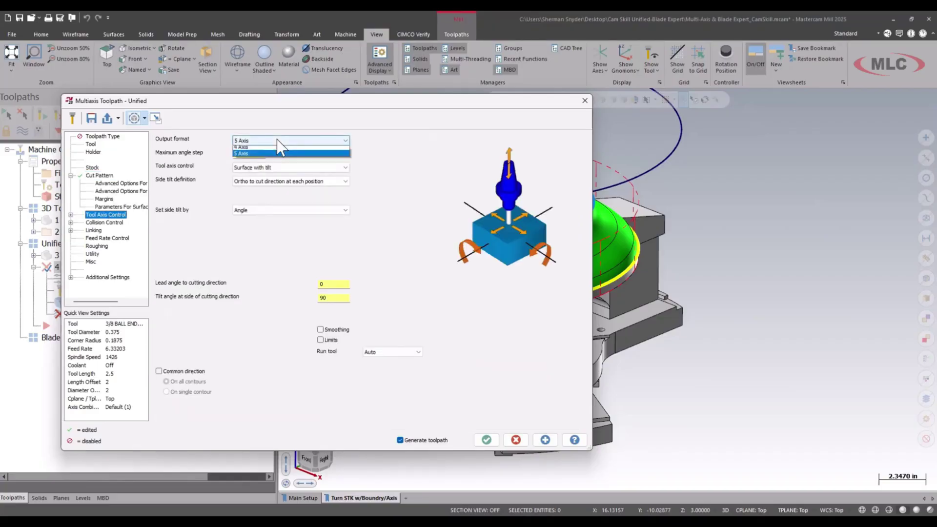
pyautogui.click(251, 148)
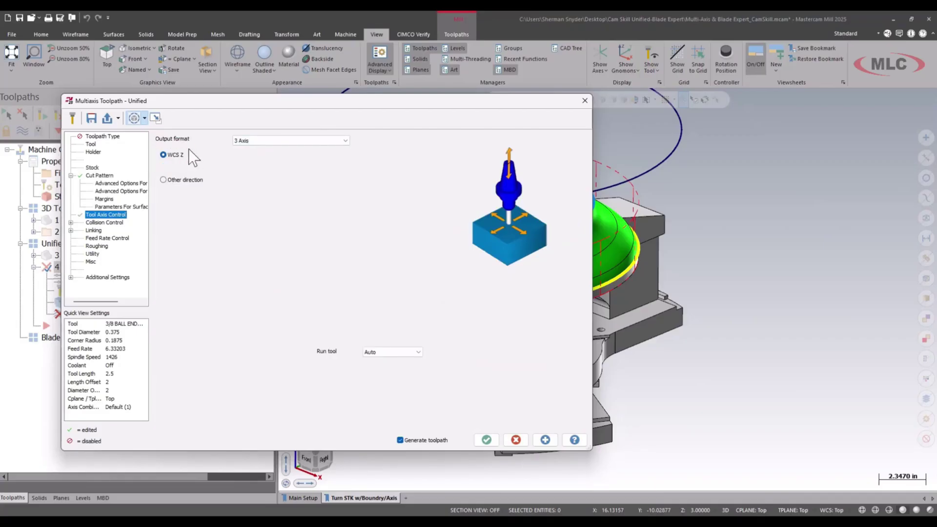
pyautogui.click(156, 117)
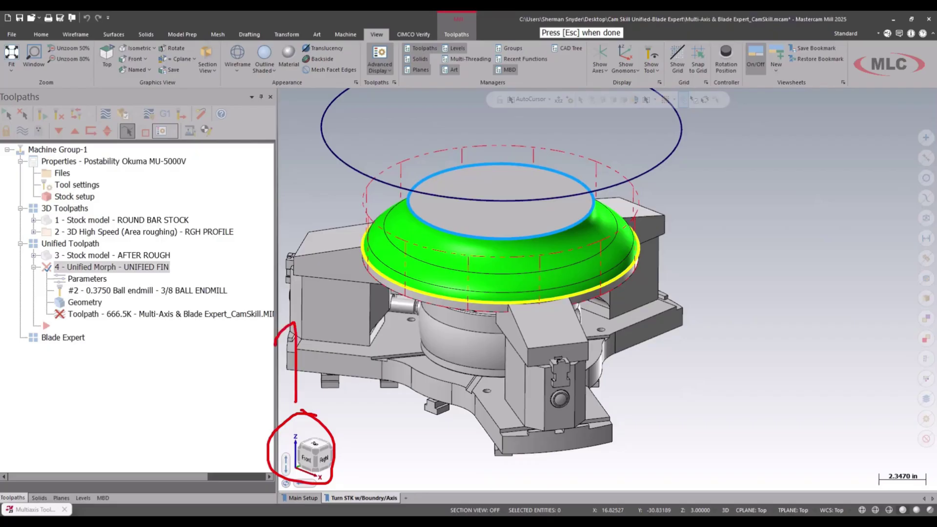
pyautogui.press('Escape')
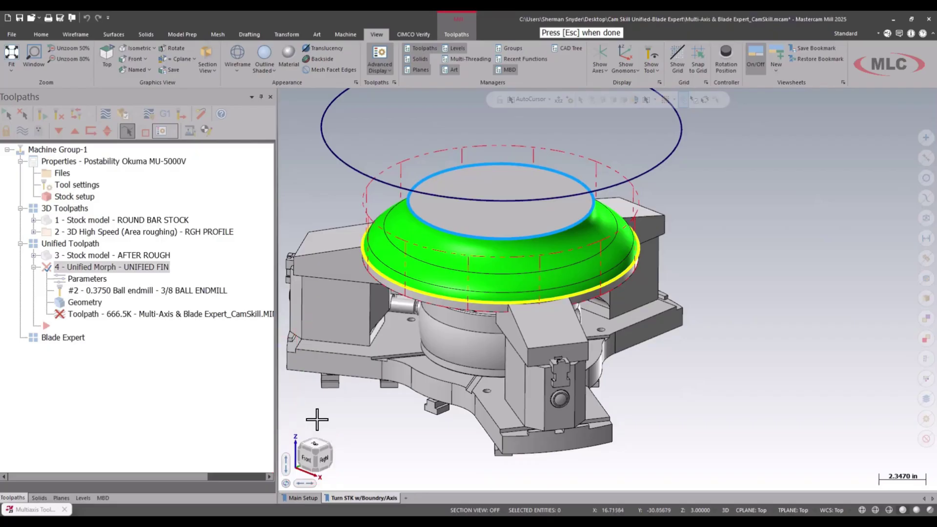
pyautogui.press('Escape')
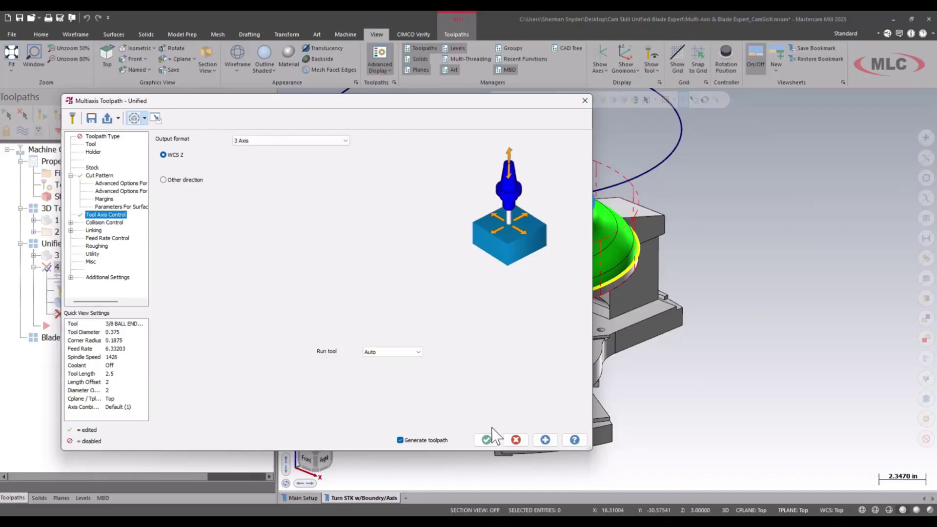
# Accept the operation settings to generate the UNIFIED FIN toolpath, and check its processing in the Multi-Threading Manager.
pyautogui.click(487, 439)
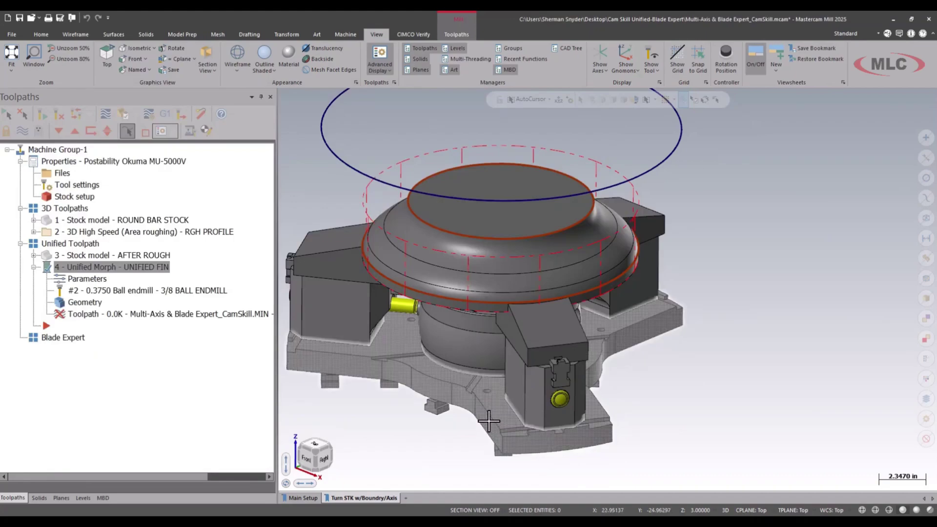
pyautogui.click(476, 57)
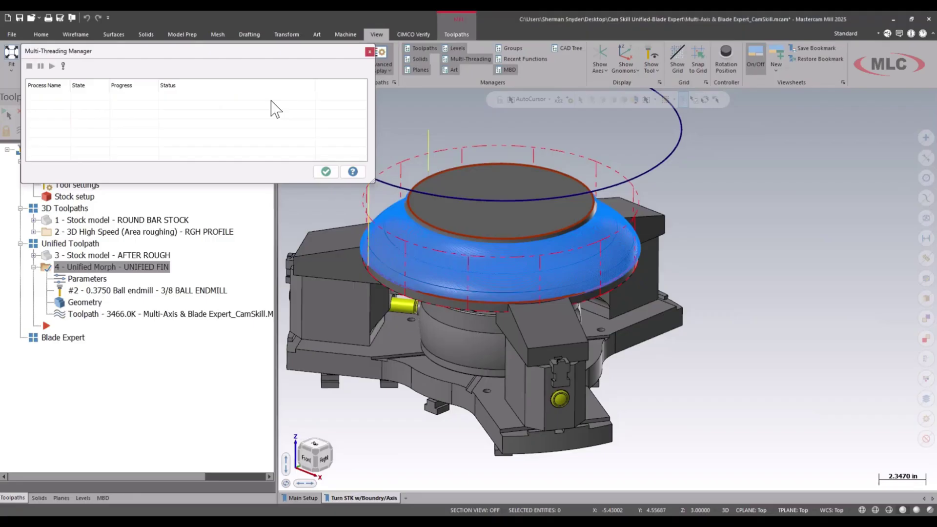
pyautogui.click(327, 172)
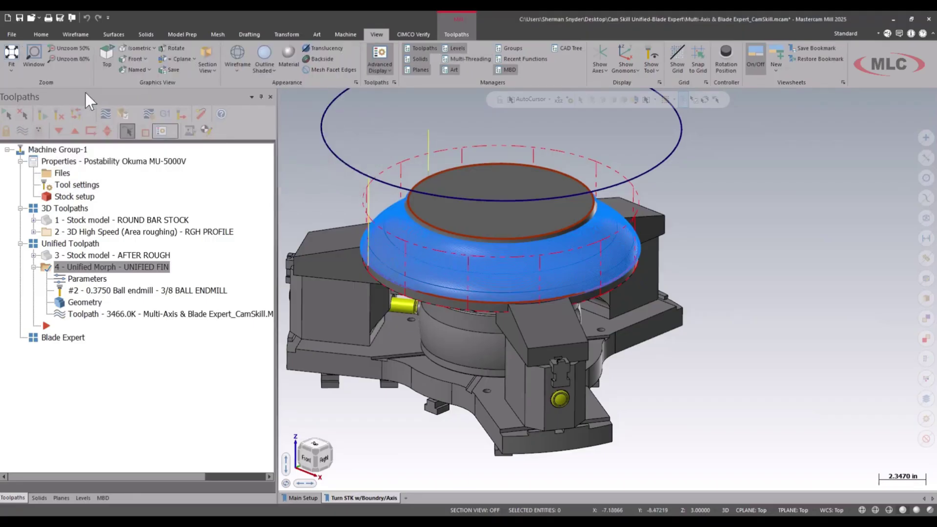
# Backplot the UNIFIED FIN toolpath to examine the tool's spiral motion and cutting direction around the part.
pyautogui.click(105, 113)
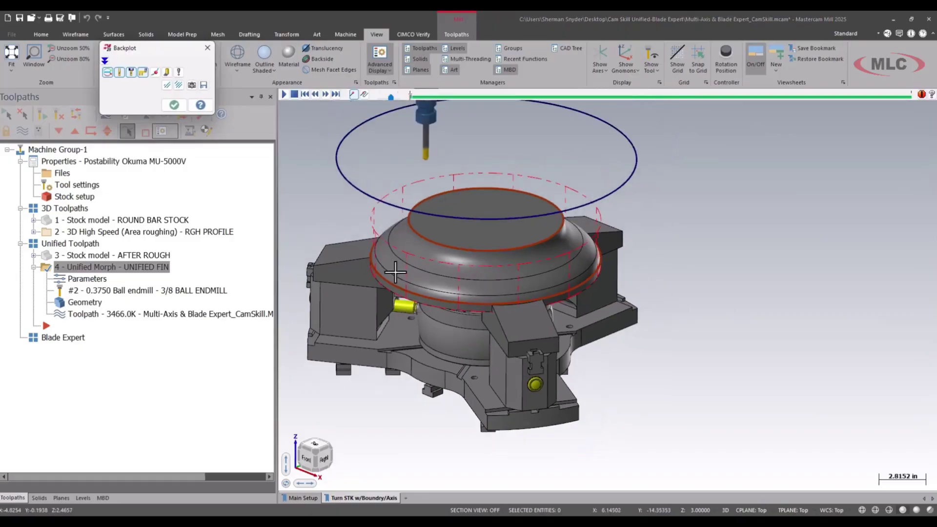
pyautogui.click(283, 94)
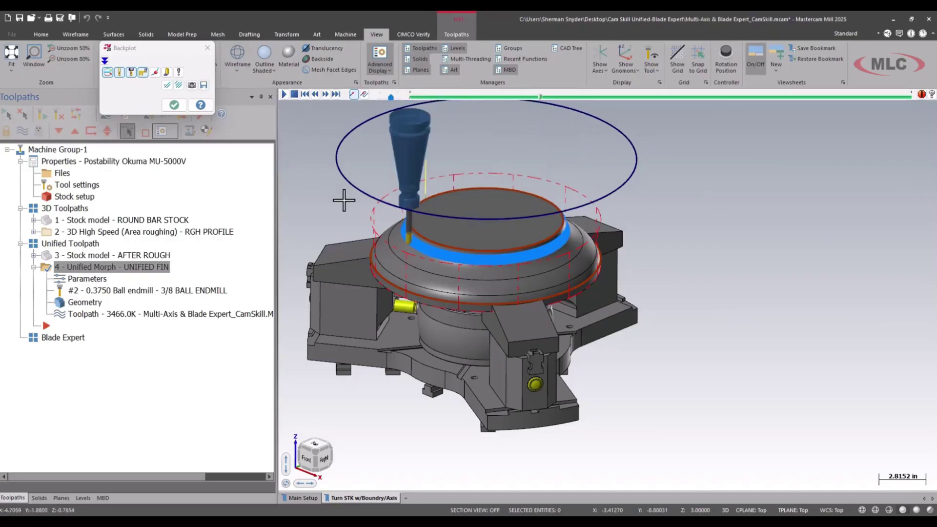
pyautogui.scroll(-2, 352, 198)
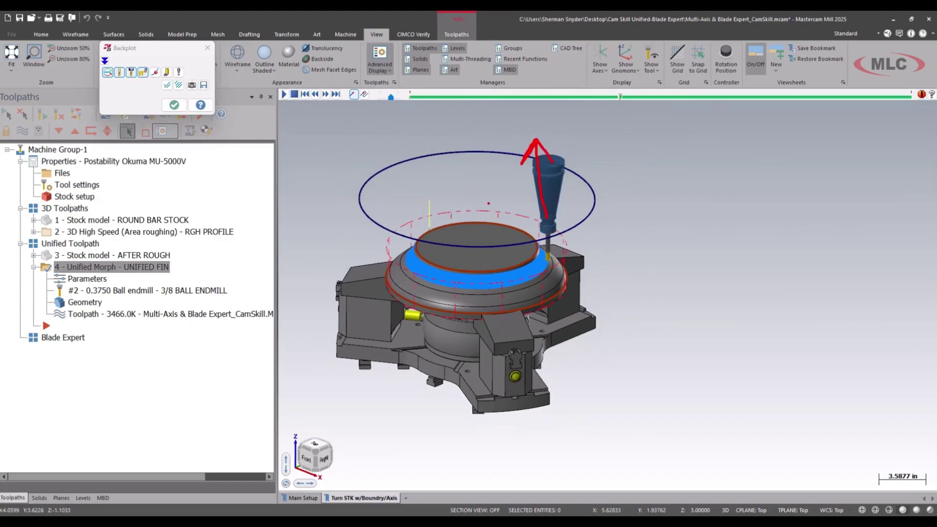
pyautogui.click(174, 105)
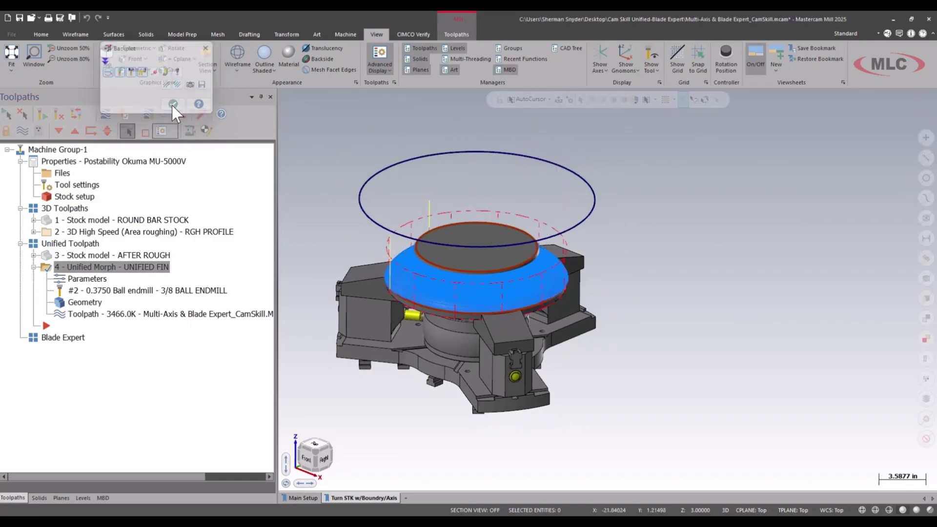
# Change the direction for one way machining to CW for closed cuts and regenerate the UNIFIED FIN toolpath.
pyautogui.click(110, 281)
pyautogui.click(101, 176)
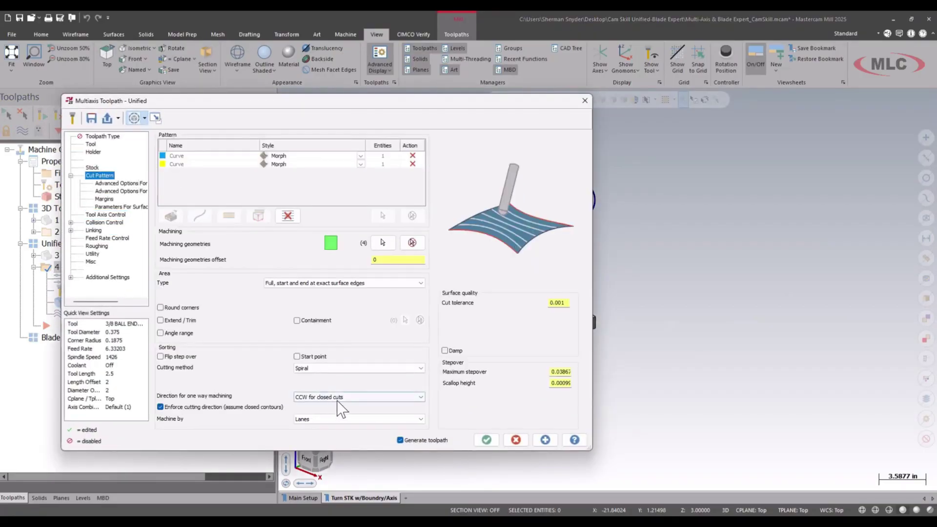
pyautogui.click(336, 398)
pyautogui.click(329, 414)
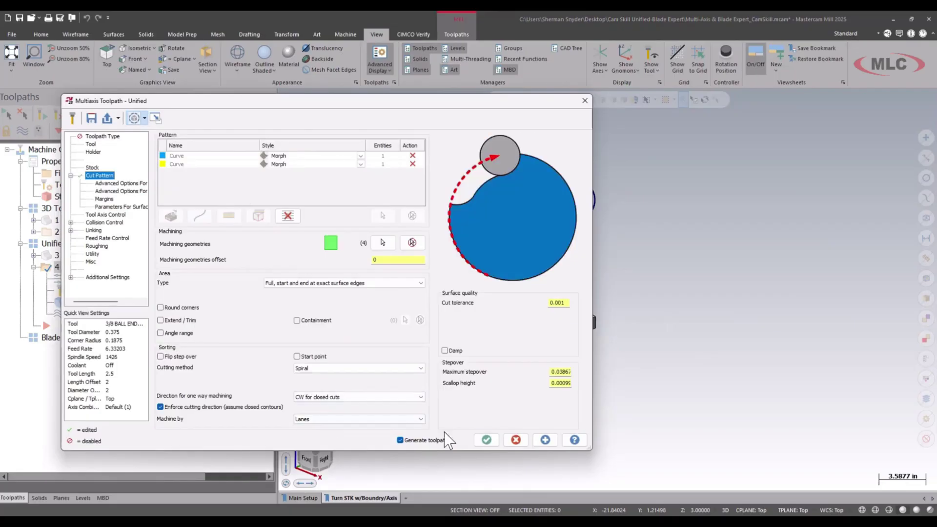
pyautogui.click(487, 441)
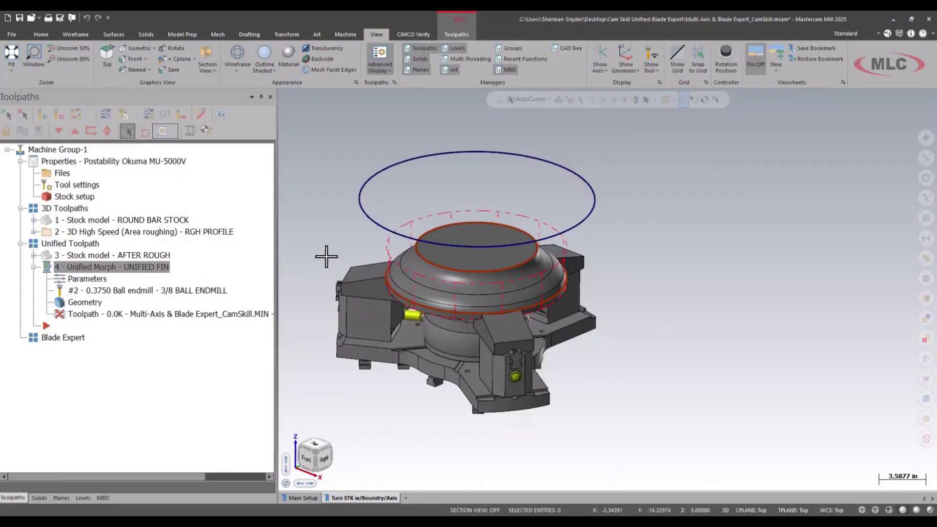
pyautogui.click(466, 58)
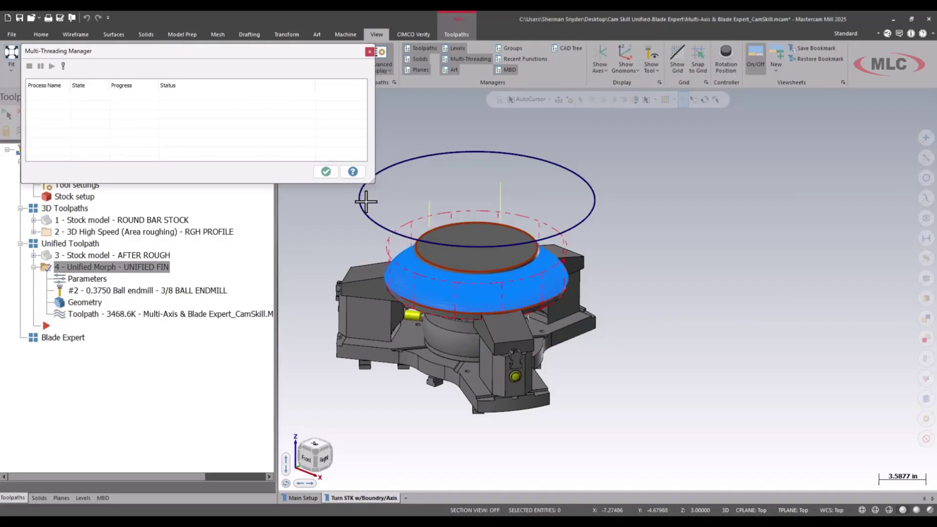
pyautogui.click(326, 171)
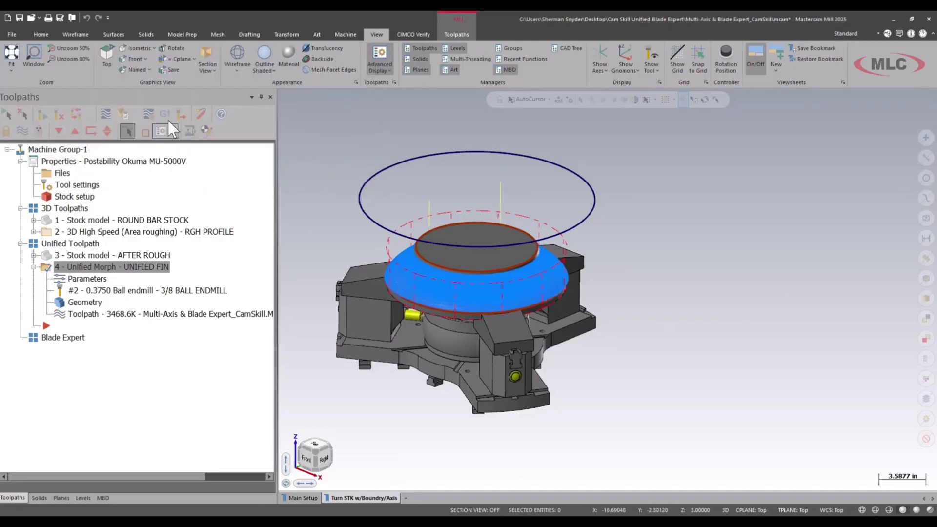
# Backplot the regenerated UNIFIED FIN toolpath to check the tool's clockwise cutting direction around the part.
pyautogui.click(107, 113)
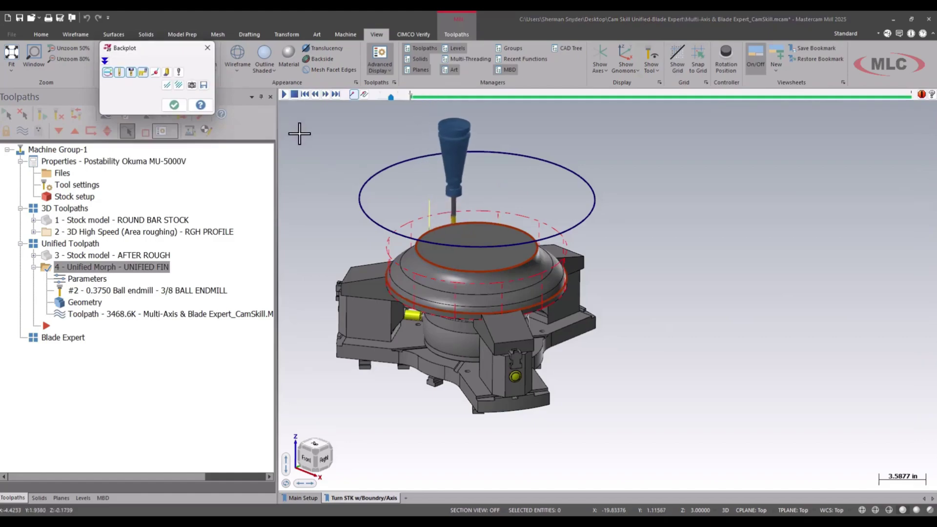
pyautogui.moveTo(507, 161)
pyautogui.mouseDown()
pyautogui.moveTo(557, 199)
pyautogui.moveTo(559, 297)
pyautogui.moveTo(402, 233)
pyautogui.moveTo(461, 166)
pyautogui.mouseUp()
pyautogui.press('Escape')
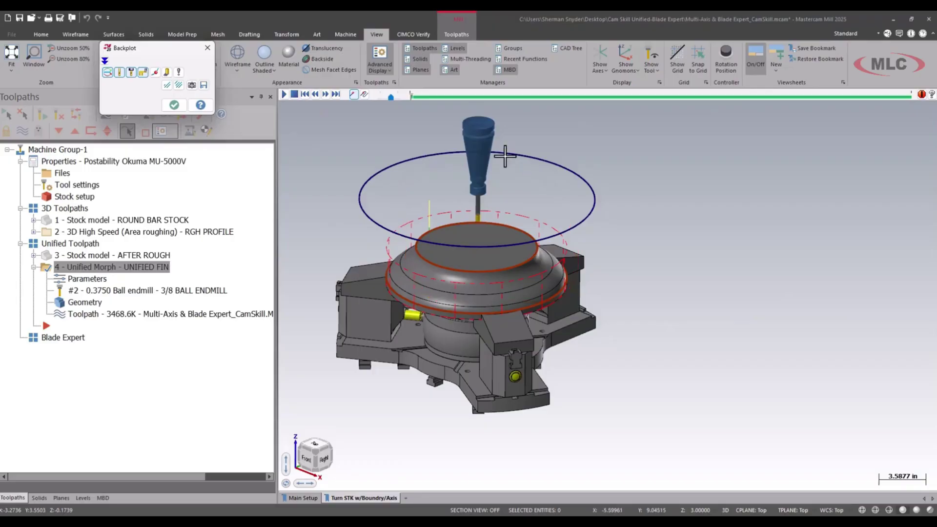
pyautogui.click(174, 105)
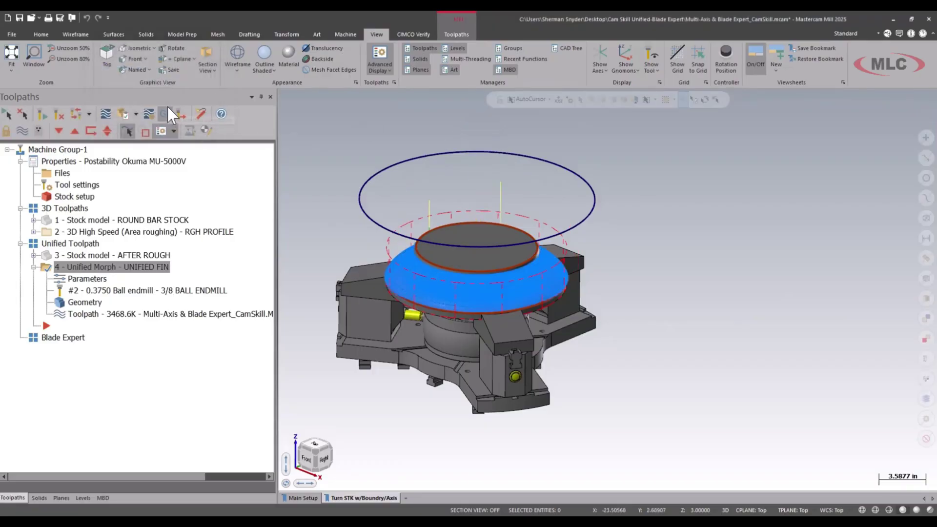
# Switch the UNIFIED FIN operation to 4 Axis output, with the 4th axis along WCS Z-axis and the tool pointed to the rotary axis.
pyautogui.click(85, 278)
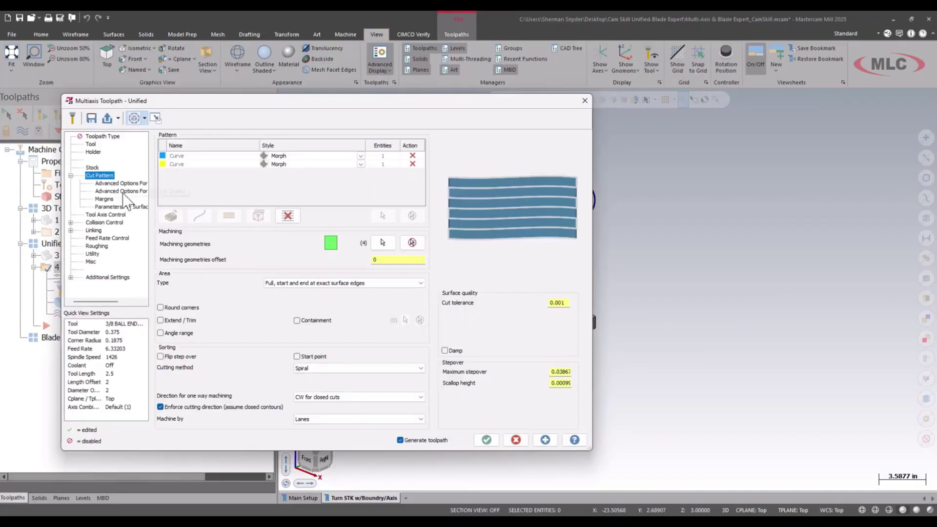
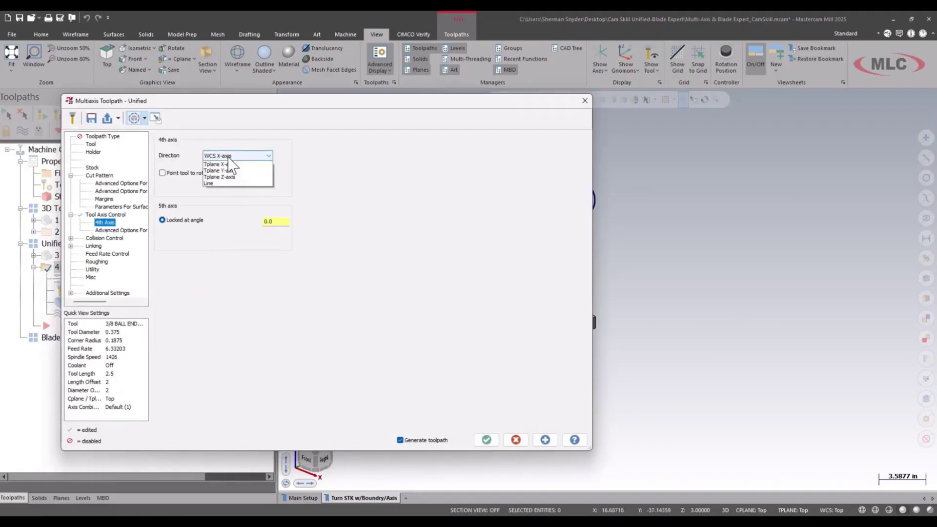
pyautogui.click(227, 175)
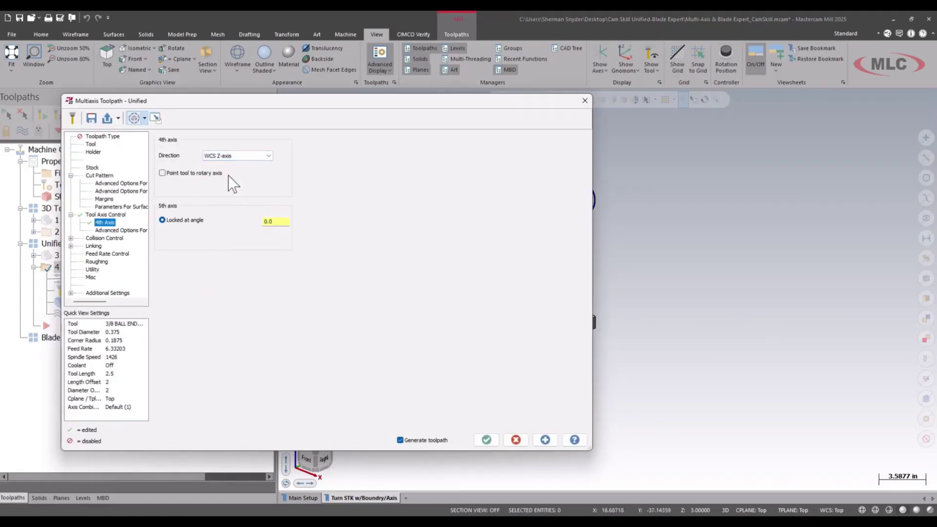
pyautogui.click(162, 173)
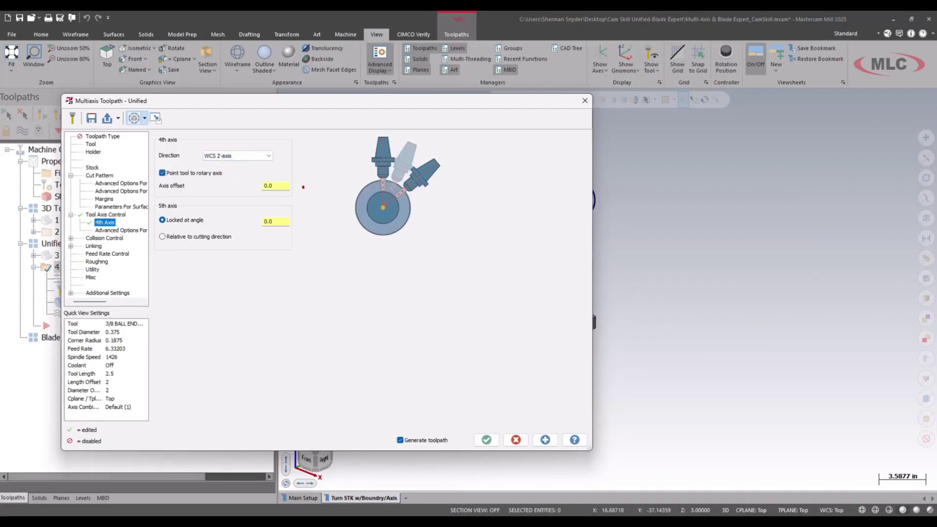
pyautogui.moveTo(303, 187)
pyautogui.mouseDown()
pyautogui.moveTo(184, 176)
pyautogui.moveTo(151, 237)
pyautogui.moveTo(281, 254)
pyautogui.moveTo(311, 188)
pyautogui.mouseUp()
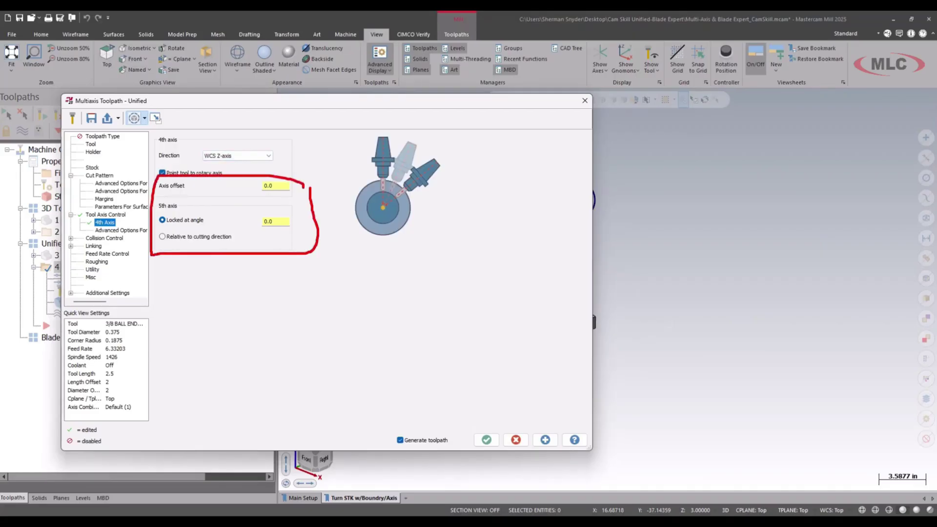
pyautogui.press('Escape')
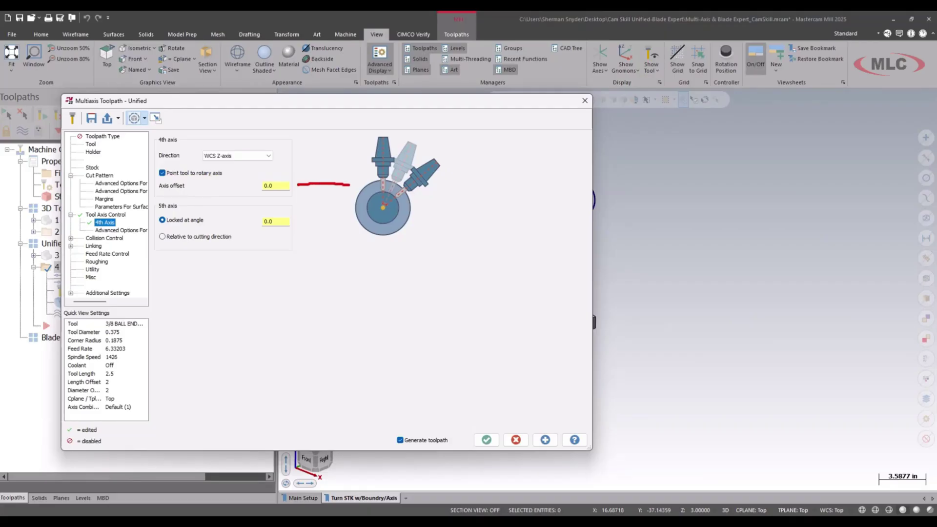
pyautogui.press('Escape')
# Check the axis offset illustration and lock the 5th axis at an angle of 45 degrees.
pyautogui.click(283, 186)
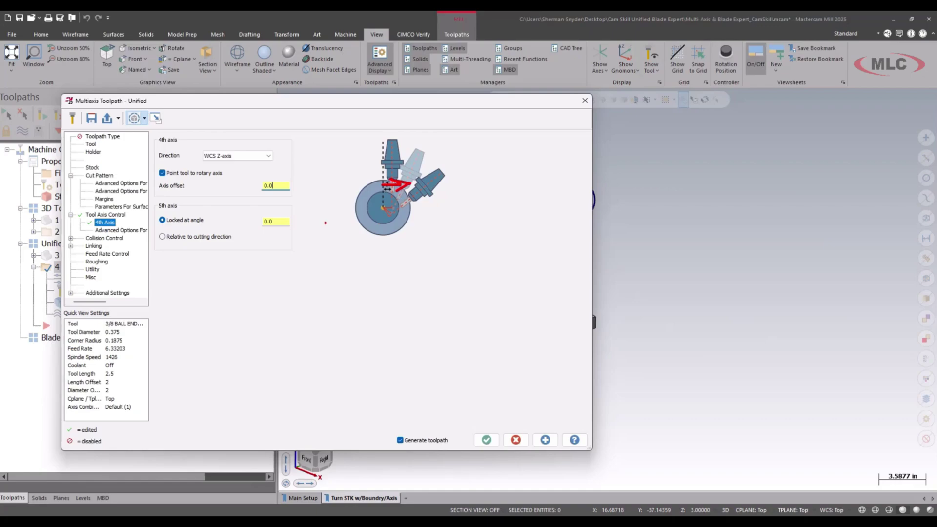
pyautogui.press('Escape')
pyautogui.click(281, 221)
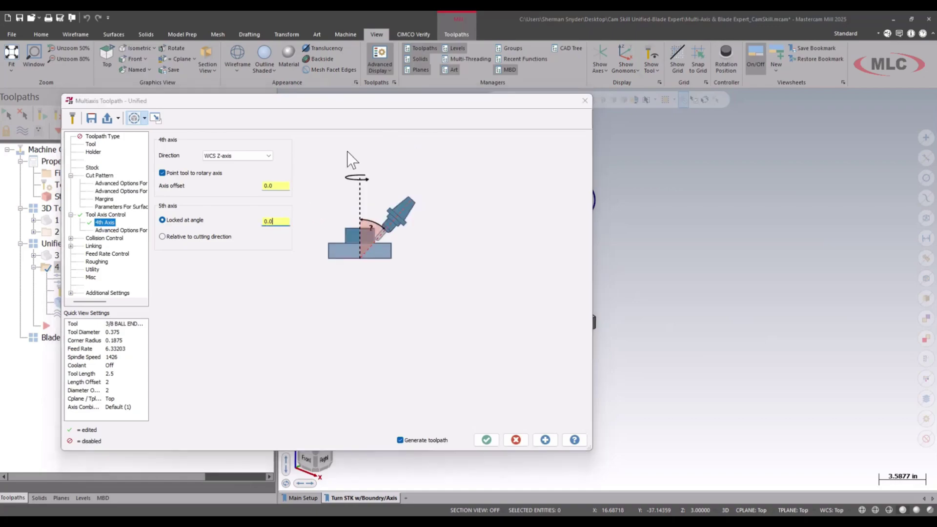
pyautogui.moveTo(349, 148); pyautogui.dragTo(427, 201)
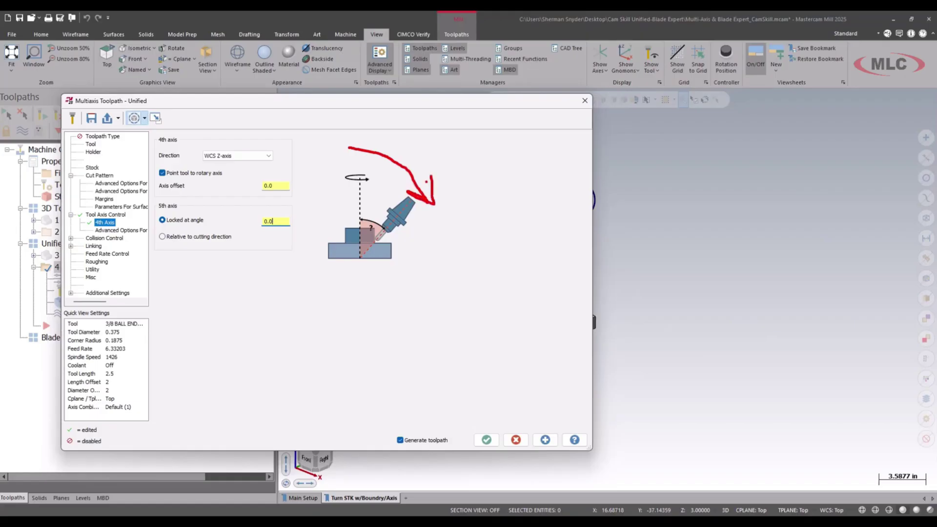
pyautogui.press('Escape')
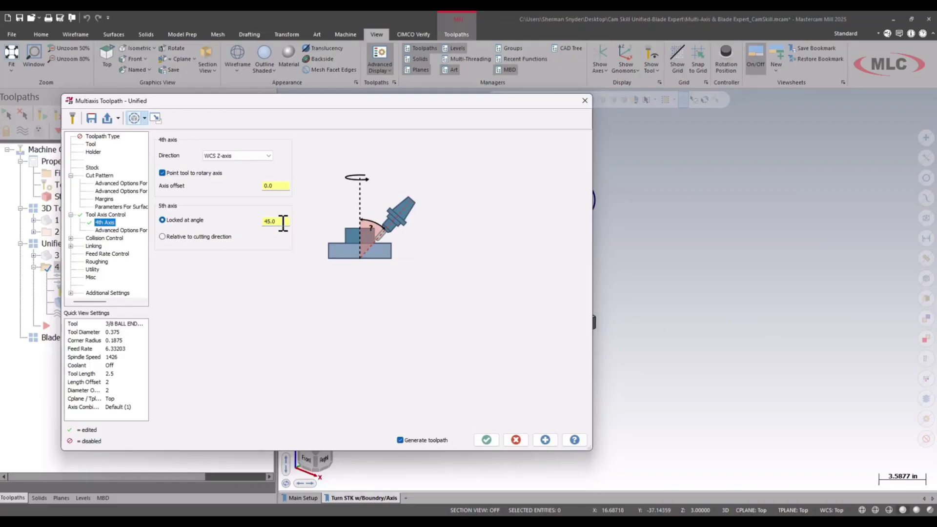
# Accept the 4-axis settings to regenerate the UNIFIED FIN toolpath, and check its processing in the Multi-Threading Manager.
pyautogui.click(488, 441)
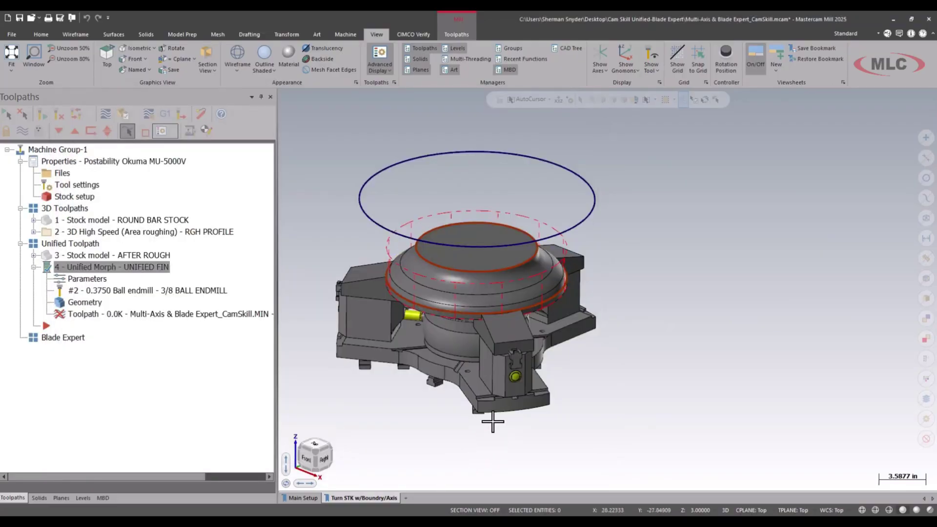
pyautogui.click(472, 59)
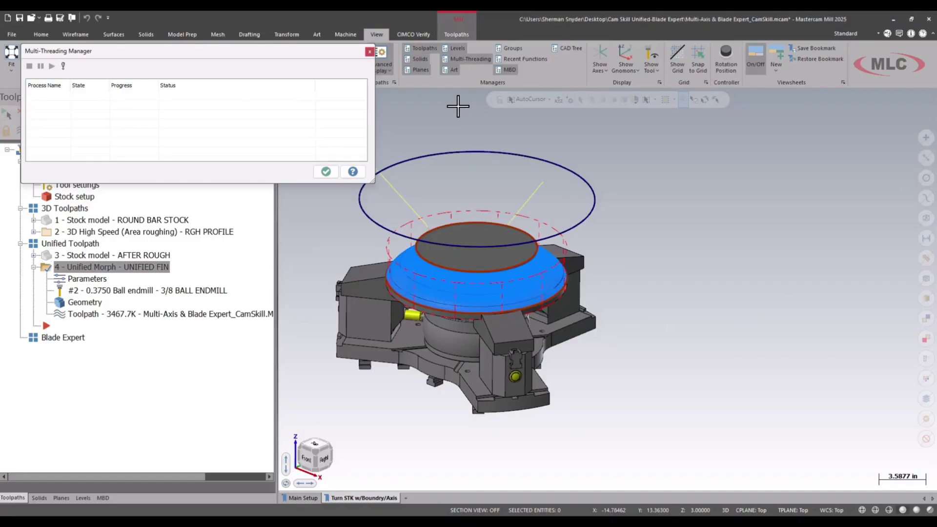
pyautogui.click(325, 172)
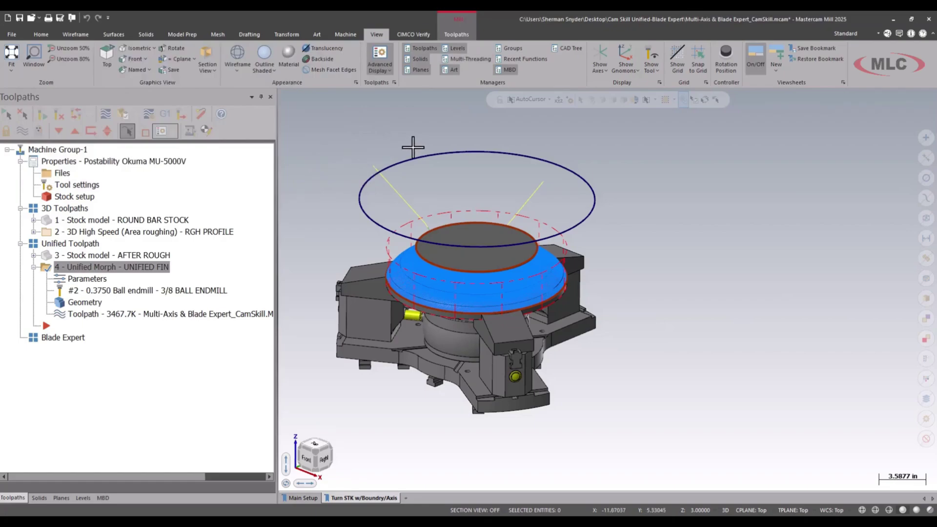
# Run the machine simulation of the roughing and finishing operations, adjusting the run speed to reach the UNIFIED FIN operation.
pyautogui.click(344, 32)
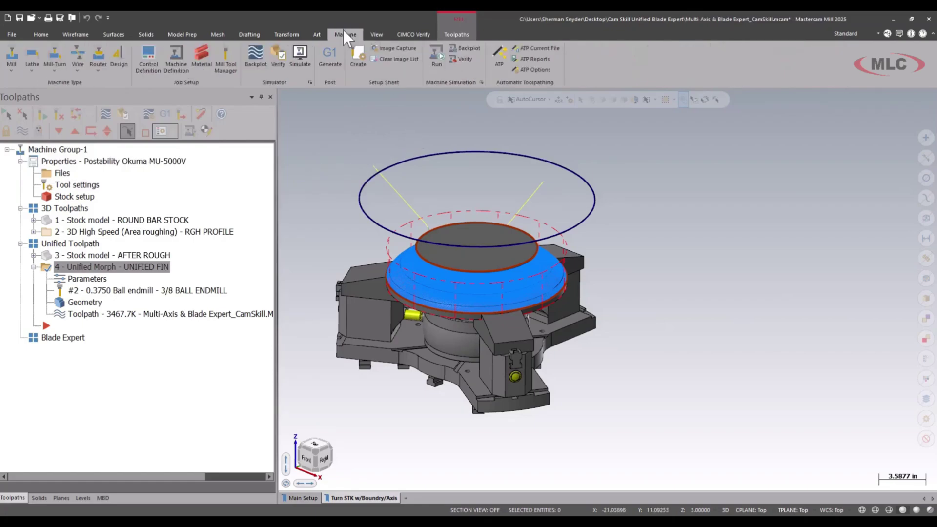
pyautogui.click(436, 54)
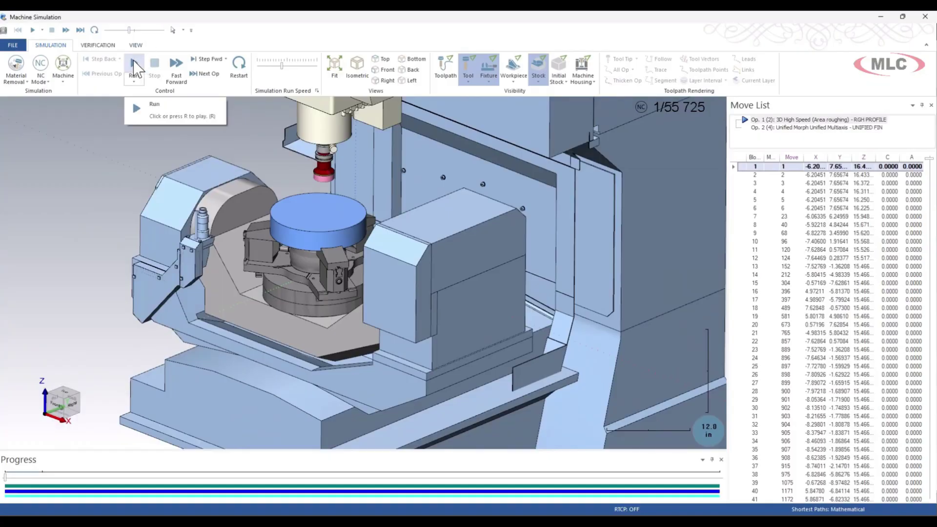
pyautogui.click(134, 65)
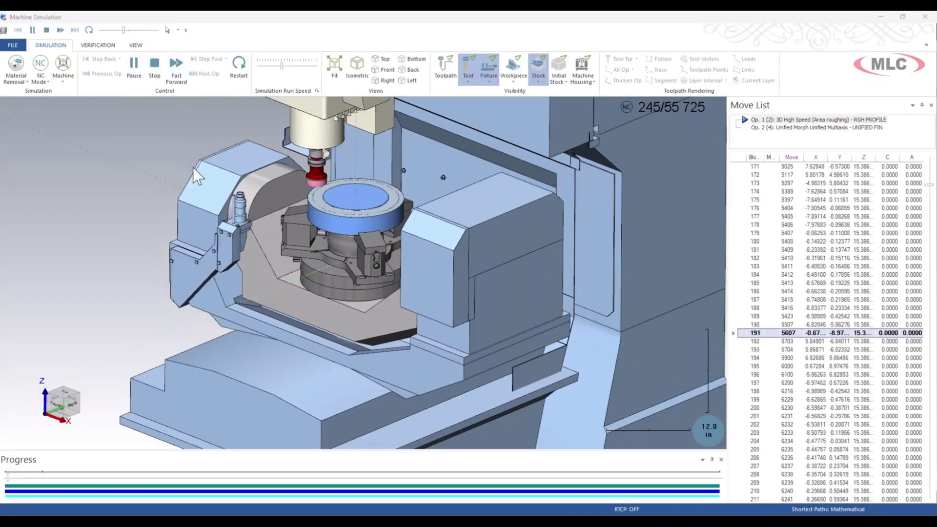
pyautogui.scroll(-3, 220, 259)
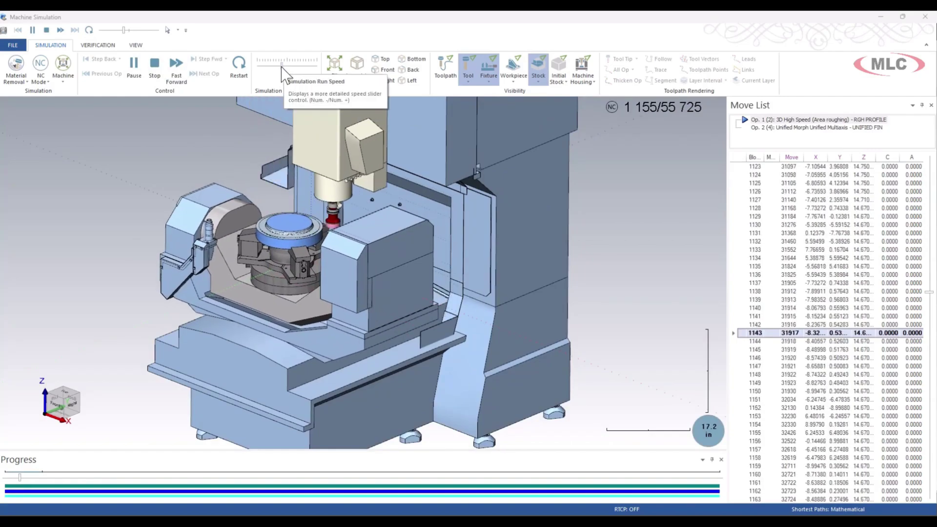
pyautogui.moveTo(282, 65); pyautogui.dragTo(285, 67)
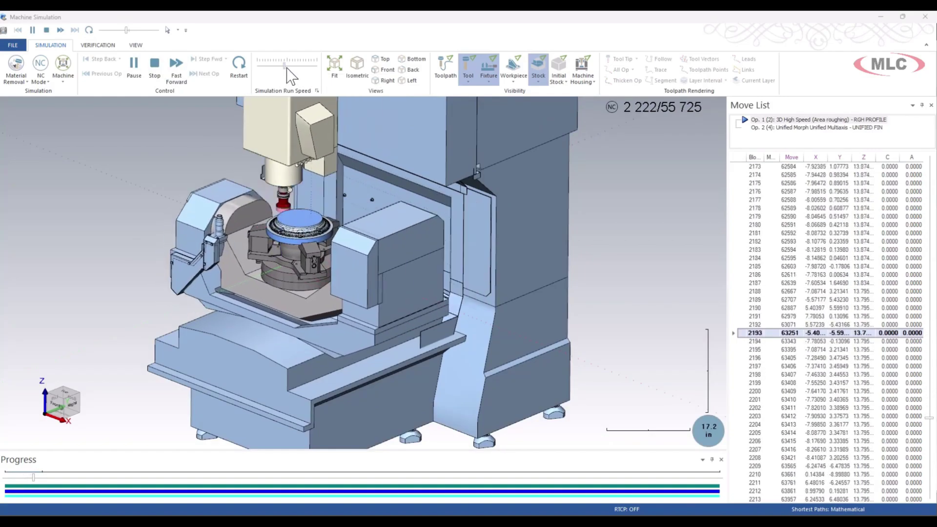
pyautogui.moveTo(286, 67); pyautogui.dragTo(281, 70)
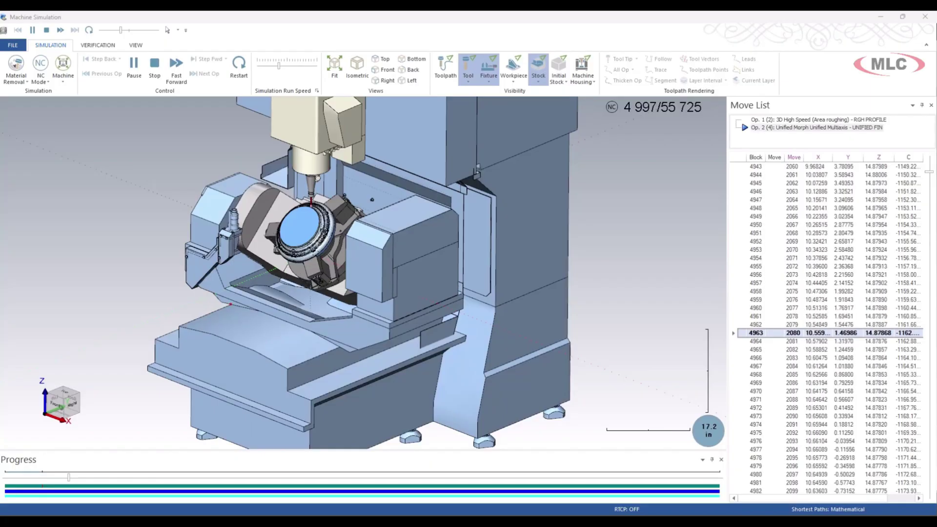
# Examine the tilted, rotating table motion during the UNIFIED FIN operation, speed the simulation up to its end, and close it.
pyautogui.moveTo(200, 330); pyautogui.dragTo(299, 386)
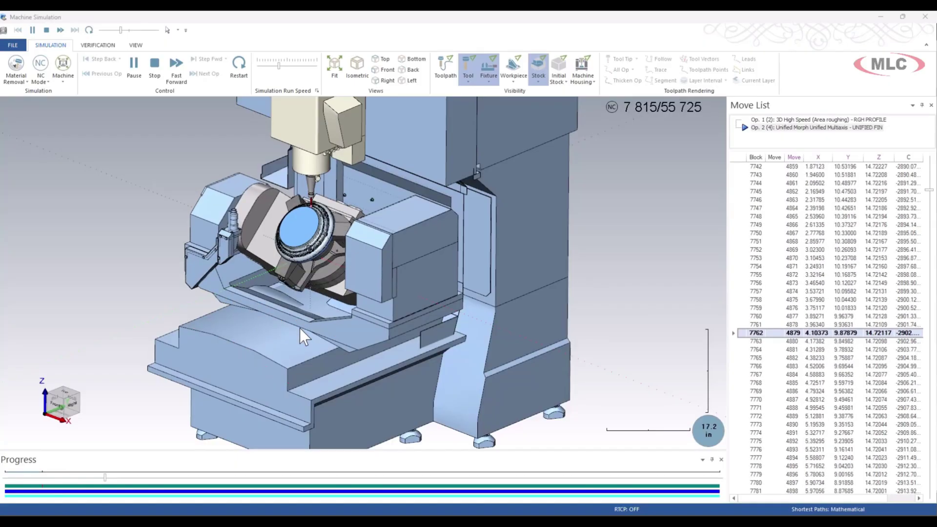
pyautogui.scroll(5, 309, 301)
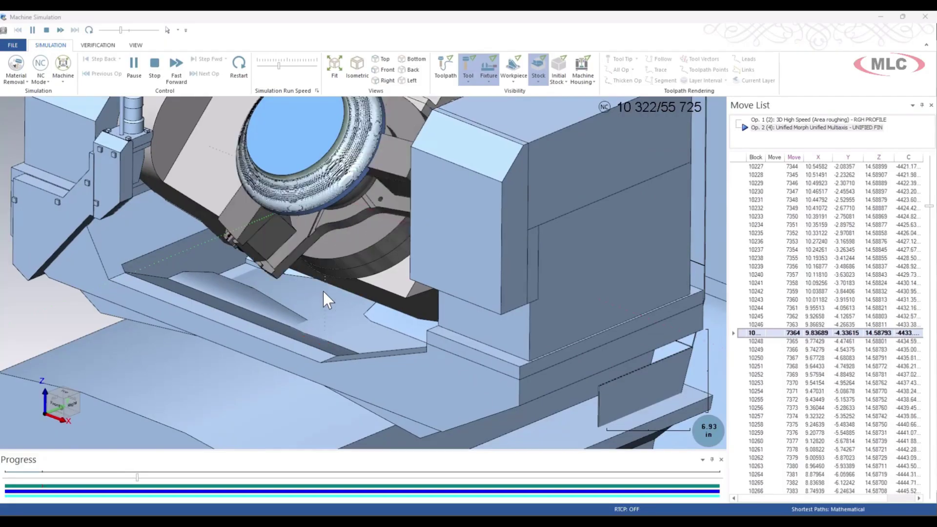
pyautogui.scroll(-3, 327, 291)
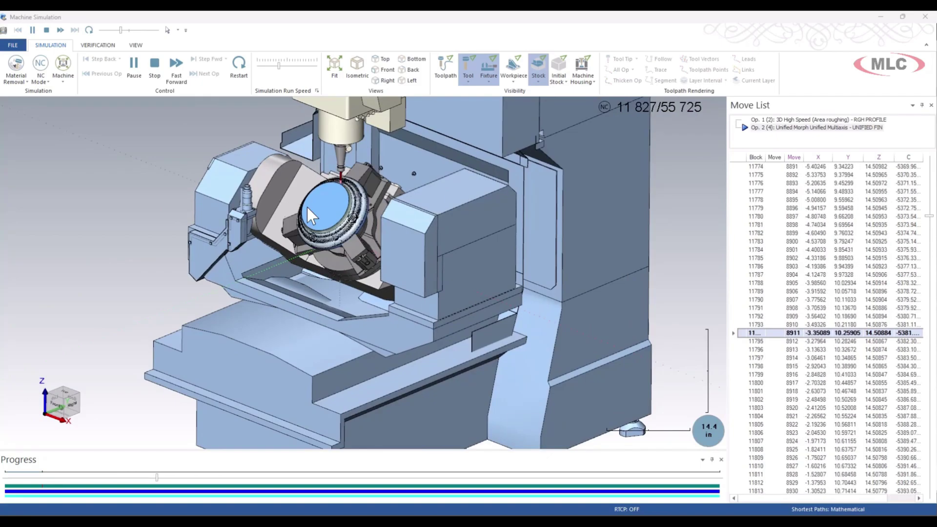
pyautogui.moveTo(278, 66); pyautogui.dragTo(303, 68)
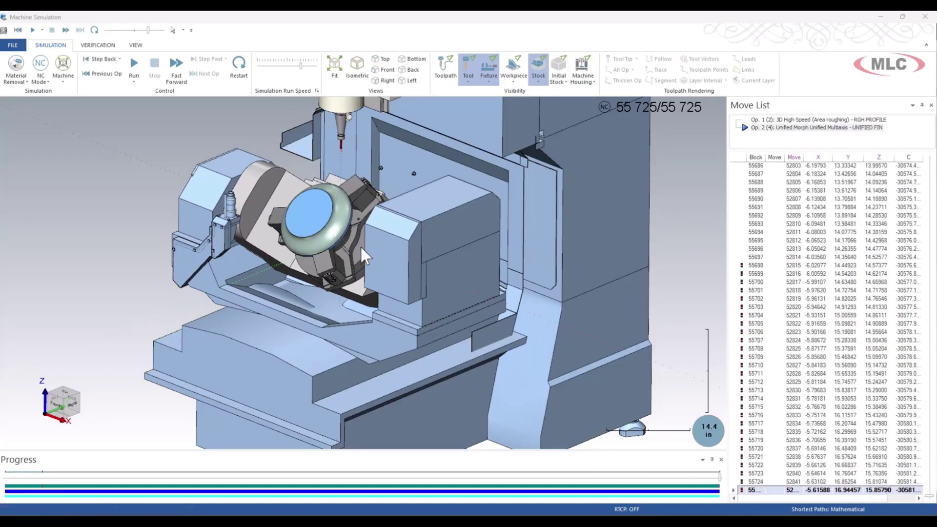
pyautogui.click(925, 16)
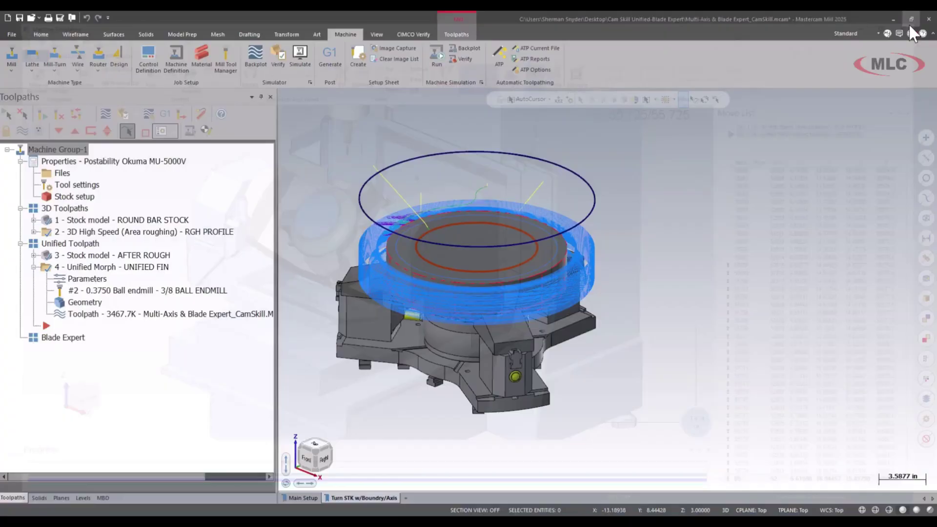
# Set the UNIFIED FIN operation's tool axis output format to 5 Axis with tool axis control by Surface.
pyautogui.click(93, 268)
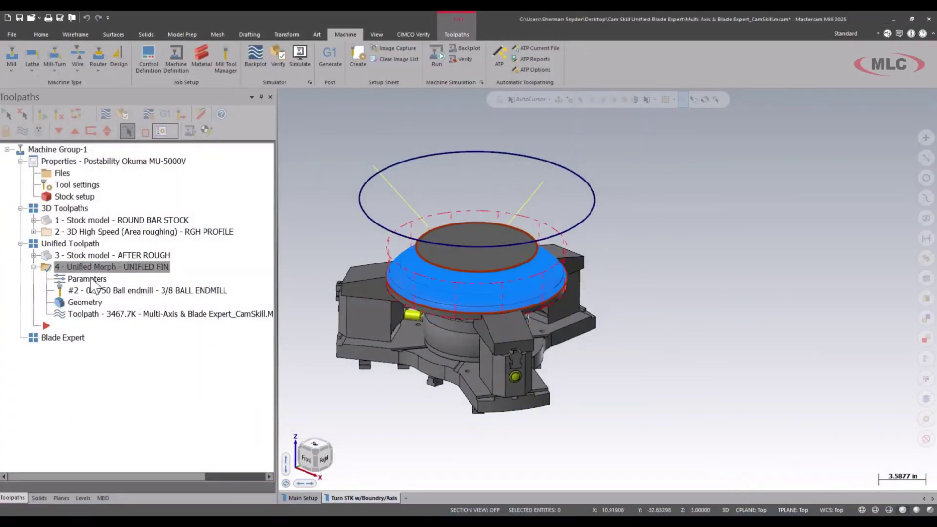
pyautogui.click(91, 279)
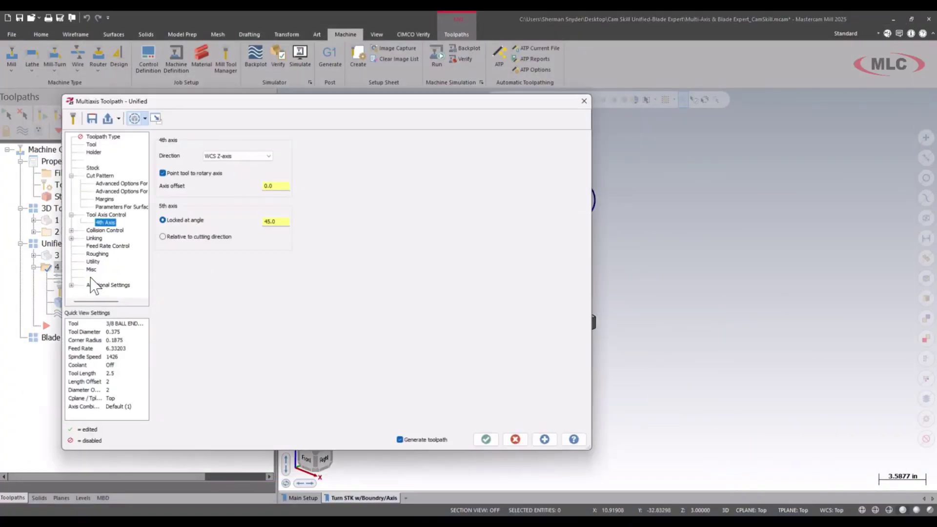
pyautogui.click(105, 215)
pyautogui.click(291, 140)
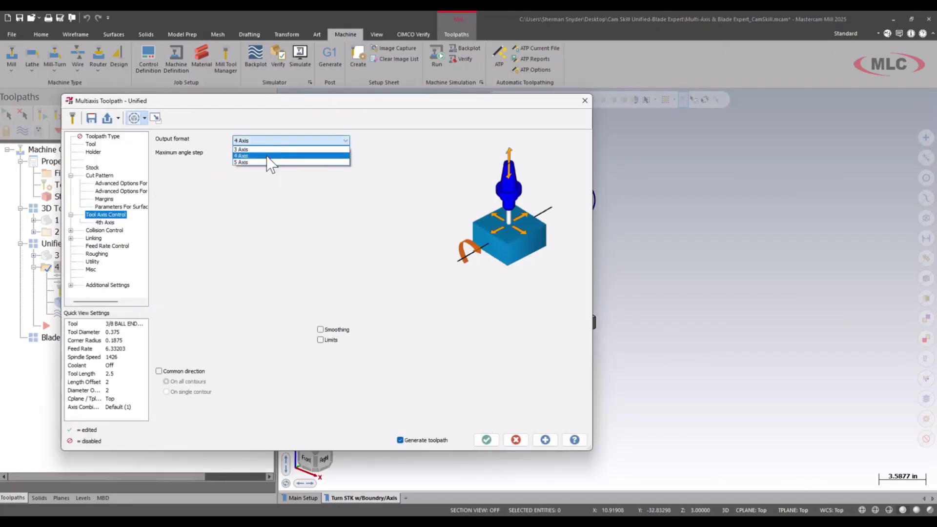
pyautogui.click(263, 161)
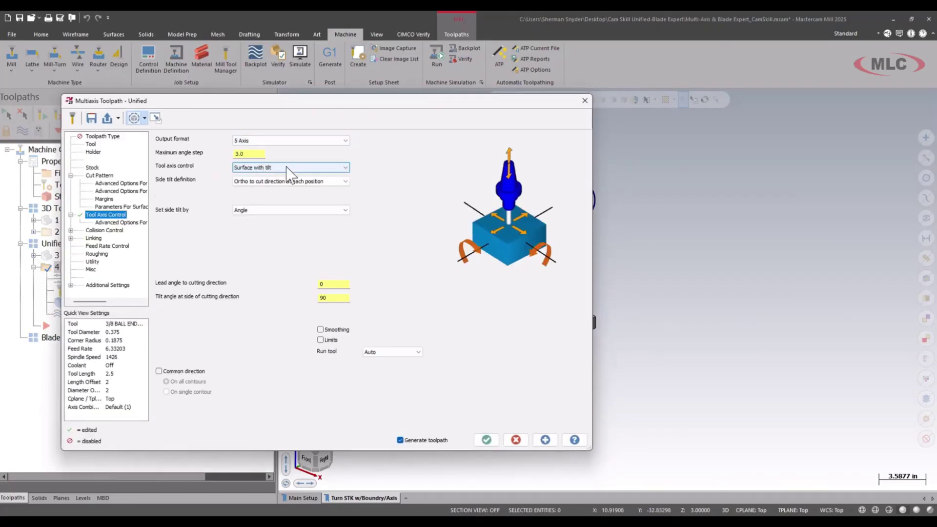
pyautogui.click(292, 168)
pyautogui.click(269, 176)
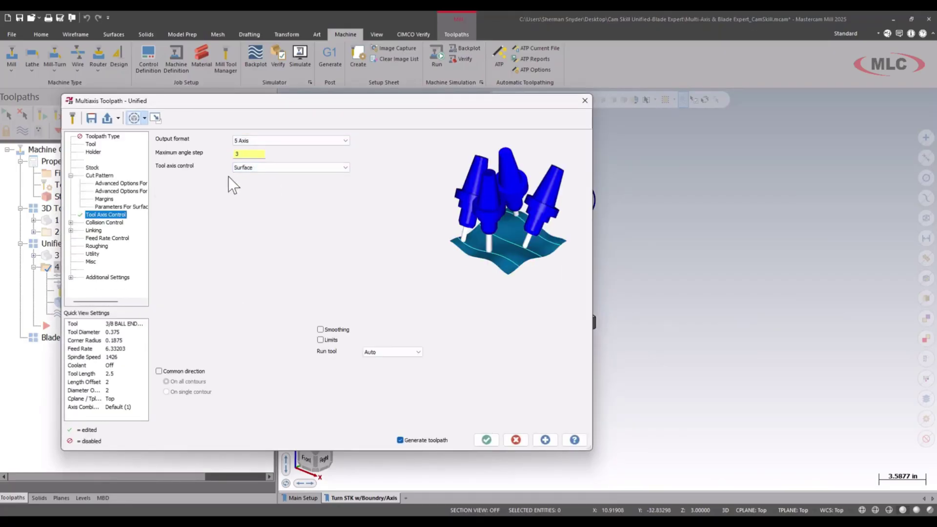
# Accept the 5-axis settings to regenerate the UNIFIED FIN toolpath, and monitor its processing in the Multi-Threading Manager.
pyautogui.click(487, 439)
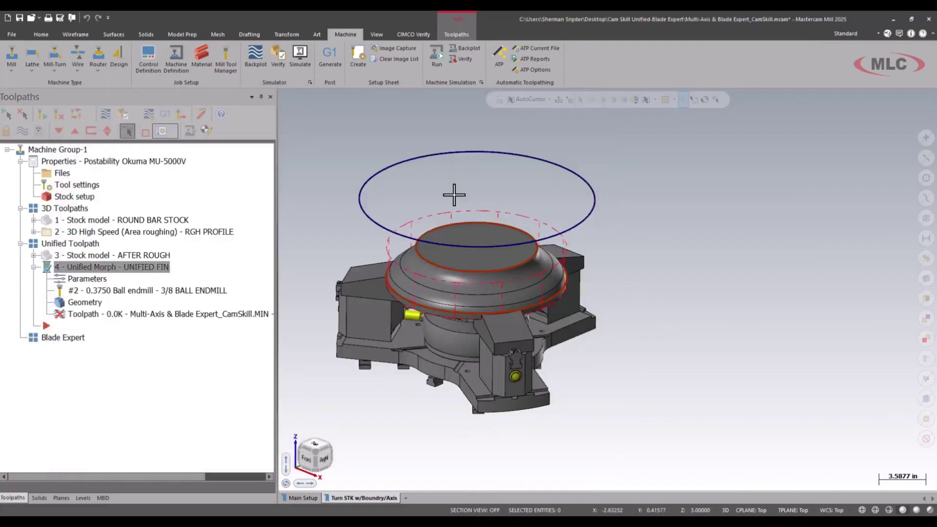
pyautogui.click(377, 34)
pyautogui.click(462, 60)
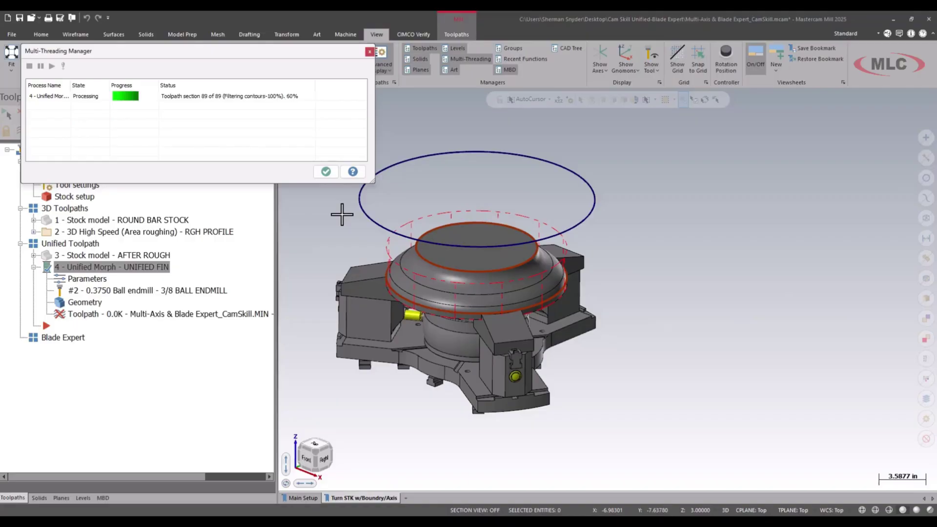
pyautogui.click(326, 171)
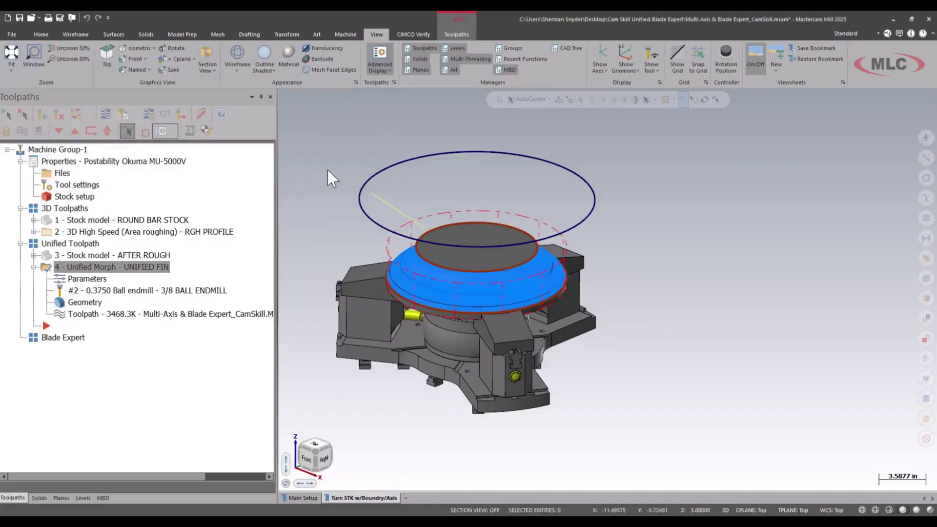
# Backplot the 5-axis UNIFIED FIN toolpath and examine how the tool tilts as it spirals around the part, then close the backplot.
pyautogui.click(106, 115)
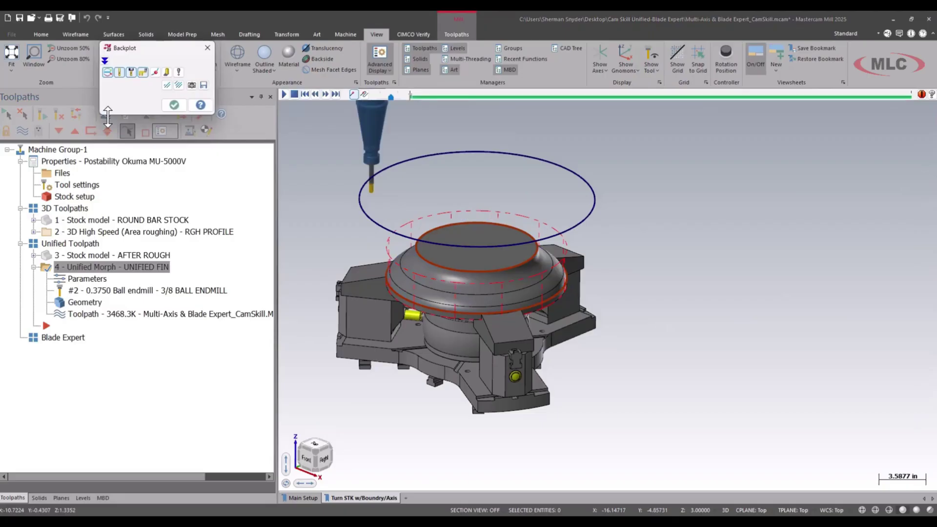
pyautogui.moveTo(276, 220); pyautogui.dragTo(344, 208, button='middle')
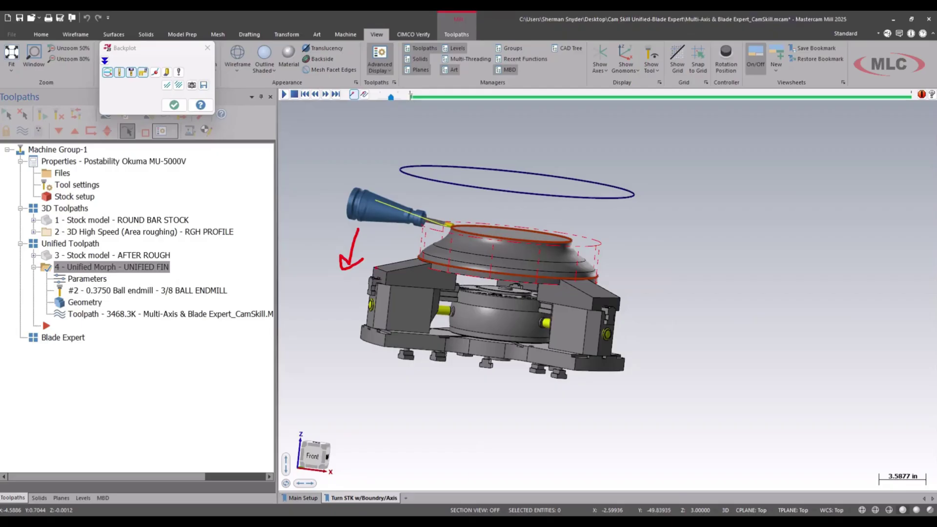
pyautogui.moveTo(342, 204); pyautogui.dragTo(315, 186, button='middle')
pyautogui.click(286, 96)
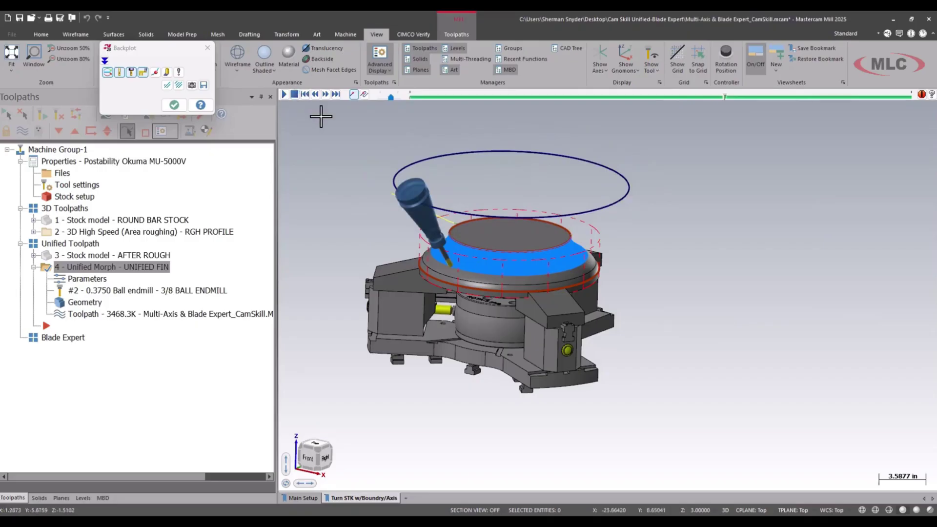
pyautogui.moveTo(378, 109)
pyautogui.mouseDown(button='middle')
pyautogui.moveTo(366, 159)
pyautogui.moveTo(337, 157)
pyautogui.moveTo(425, 182)
pyautogui.mouseUp(button='middle')
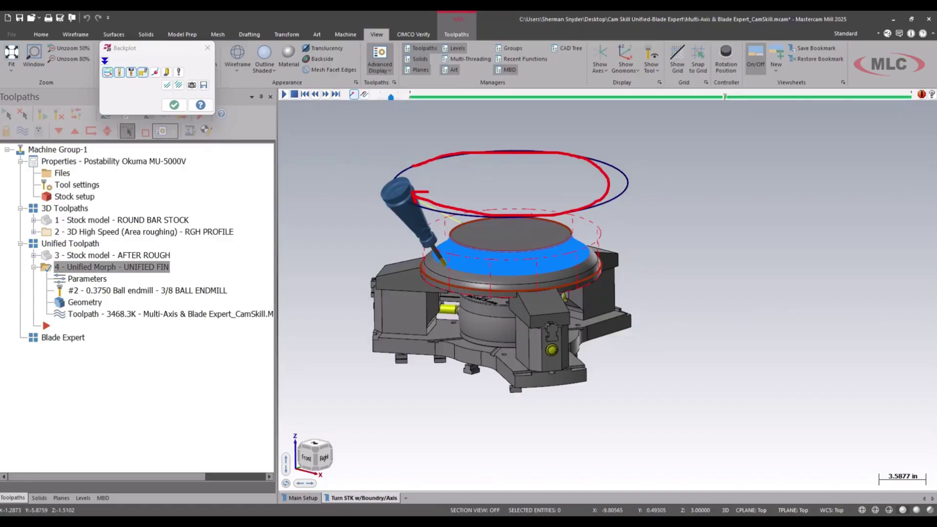
pyautogui.click(174, 105)
# Set the UNIFIED FIN tool axis control to From Chain and chain the large circle above the part as its tilt curve.
pyautogui.click(90, 281)
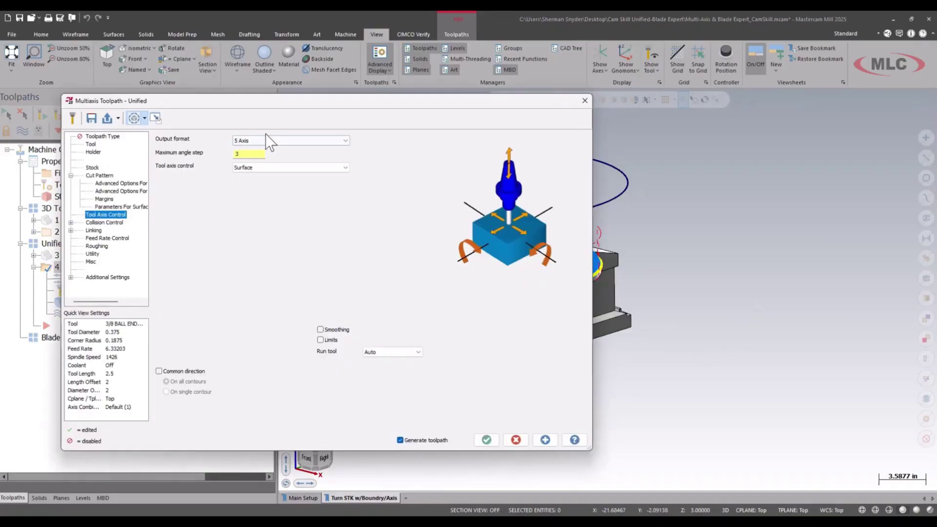
pyautogui.click(269, 168)
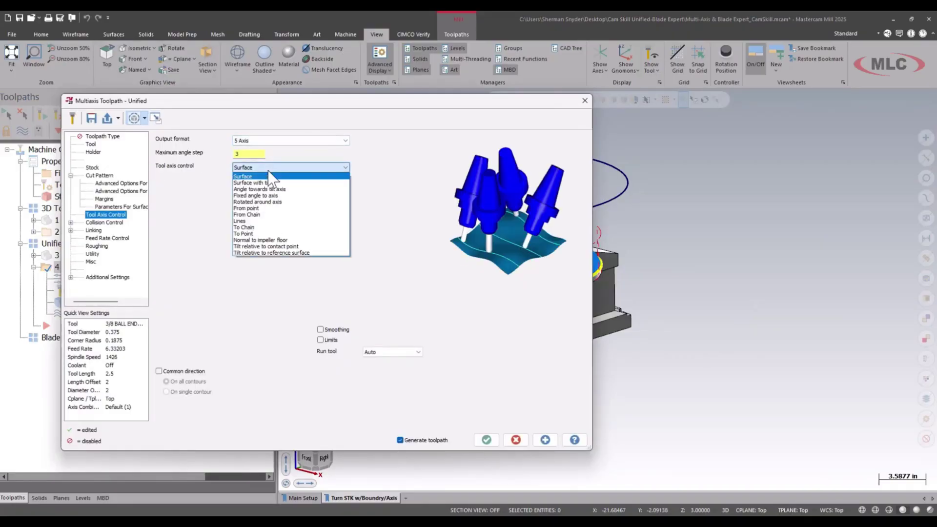
pyautogui.click(279, 215)
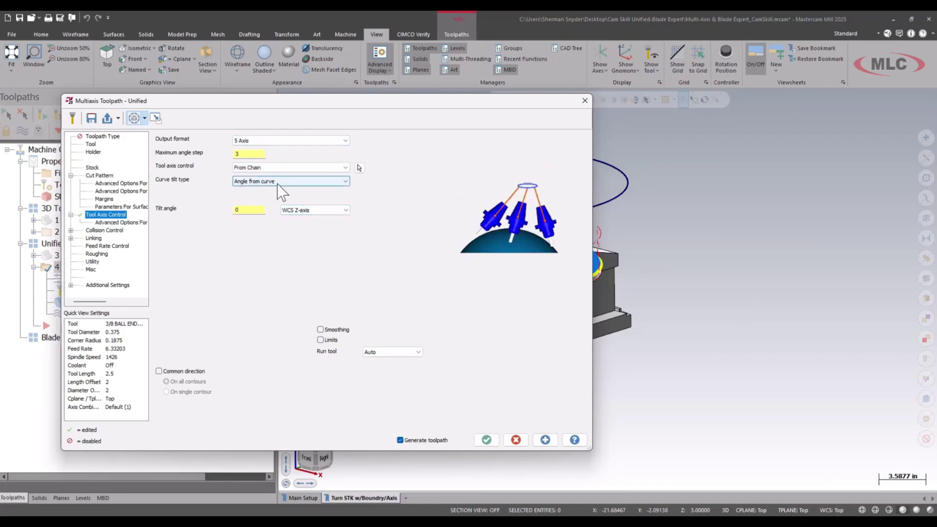
pyautogui.click(260, 208)
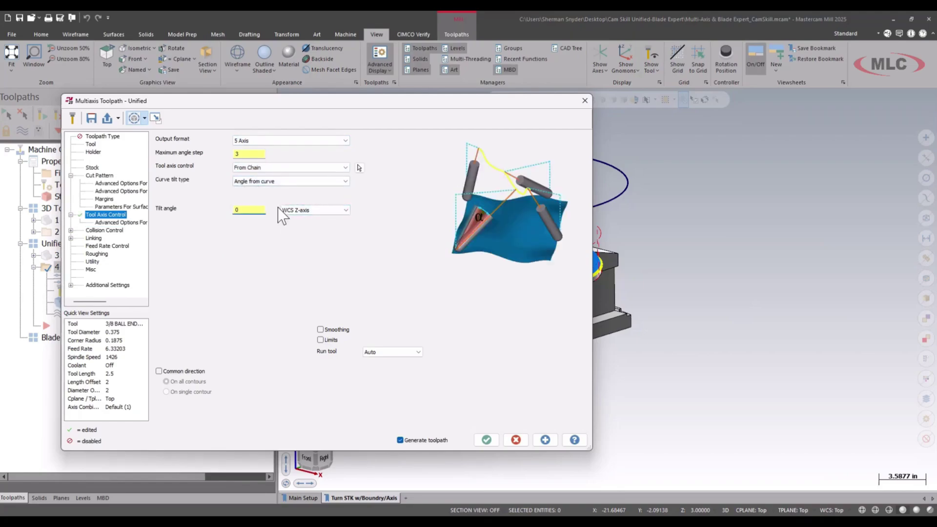
pyautogui.click(359, 167)
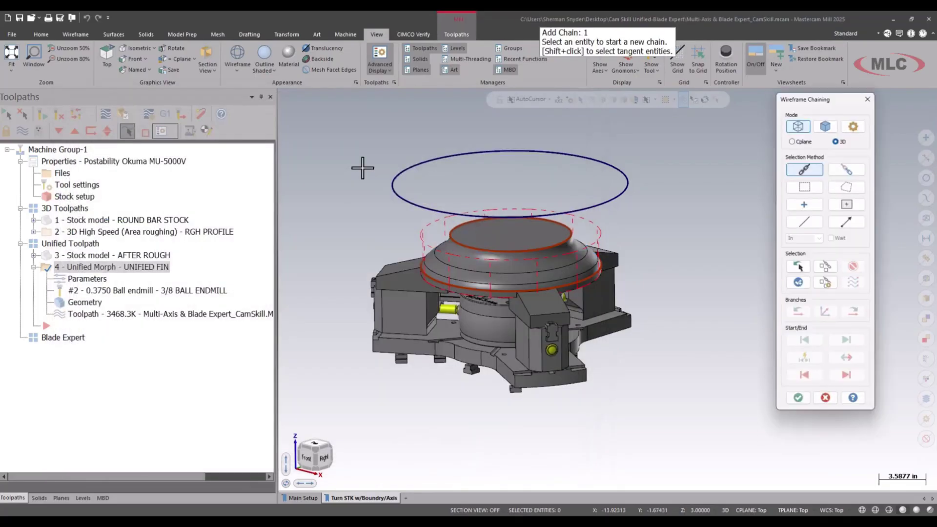
pyautogui.click(423, 160)
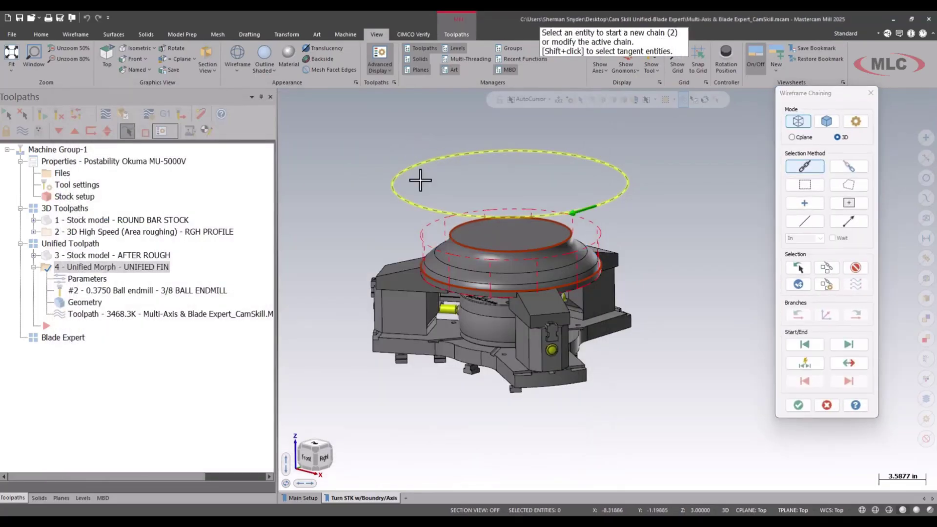
pyautogui.click(798, 406)
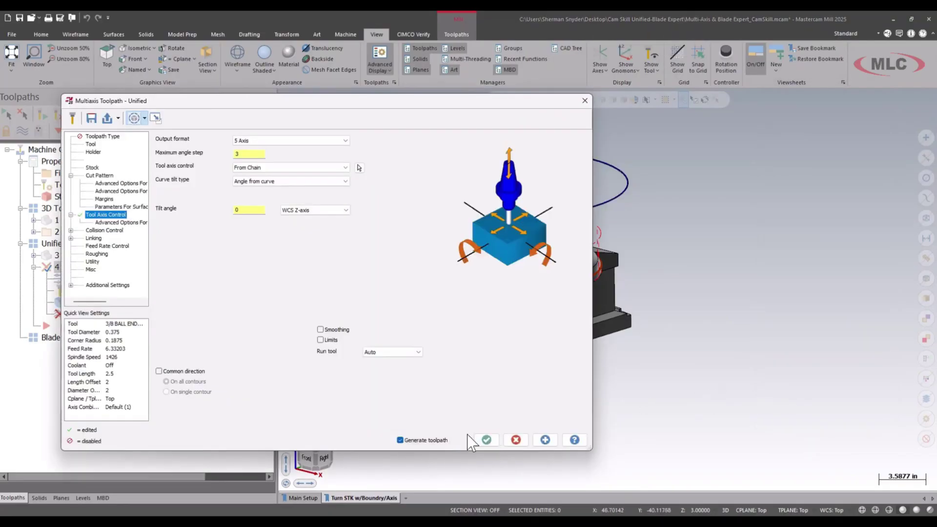
# Accept the From Chain settings to regenerate the UNIFIED FIN toolpath, and check its processing in the Multi-Threading Manager.
pyautogui.click(485, 440)
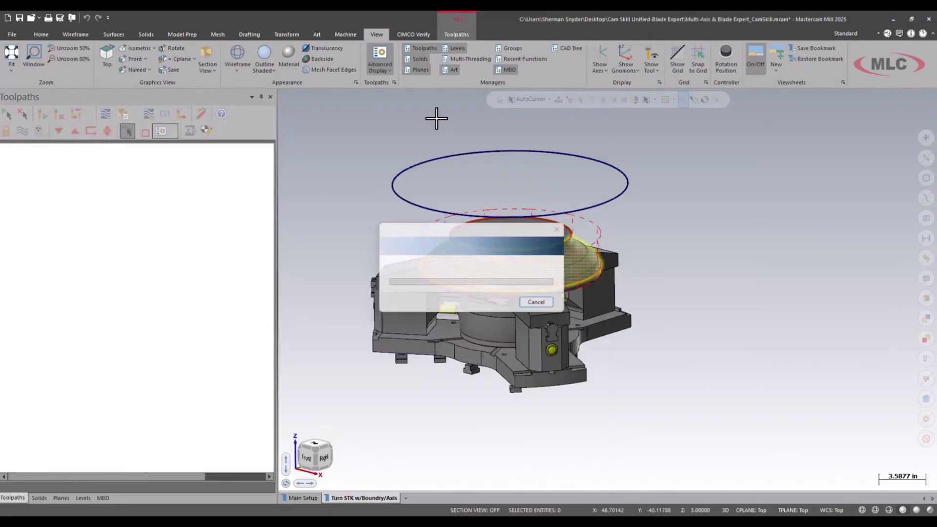
pyautogui.click(468, 60)
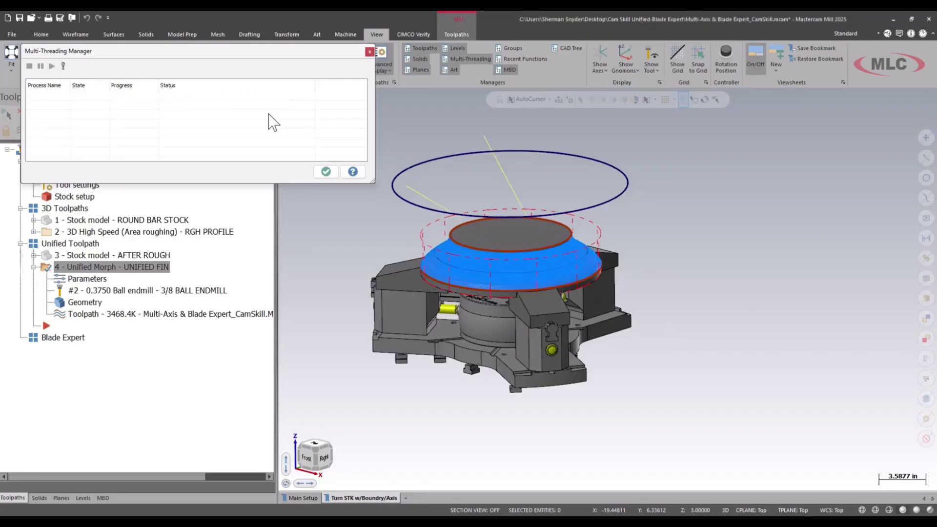
pyautogui.click(326, 171)
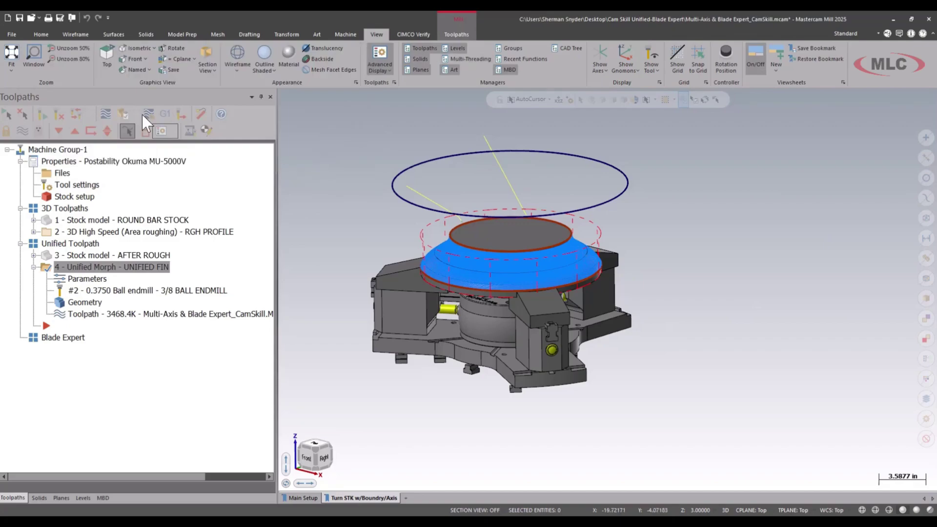
# Backplot the From Chain toolpath at reduced speed, examine the tool's tilt relative to the circle above the part, and close the backplot.
pyautogui.click(103, 111)
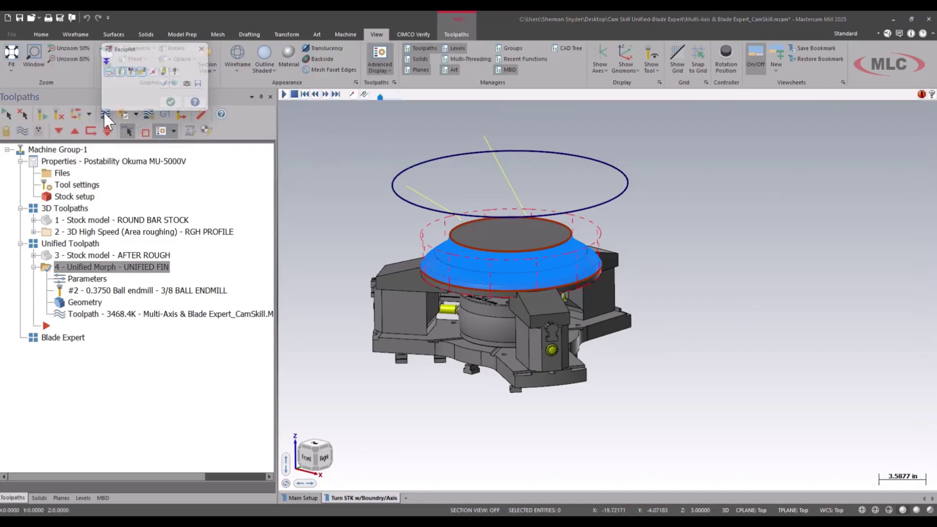
pyautogui.click(282, 94)
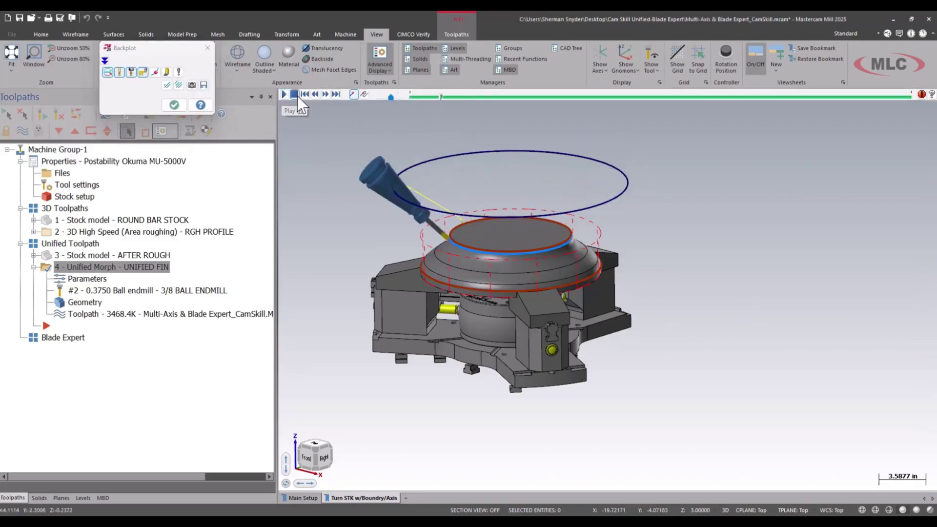
pyautogui.moveTo(454, 188); pyautogui.dragTo(428, 182, button='middle')
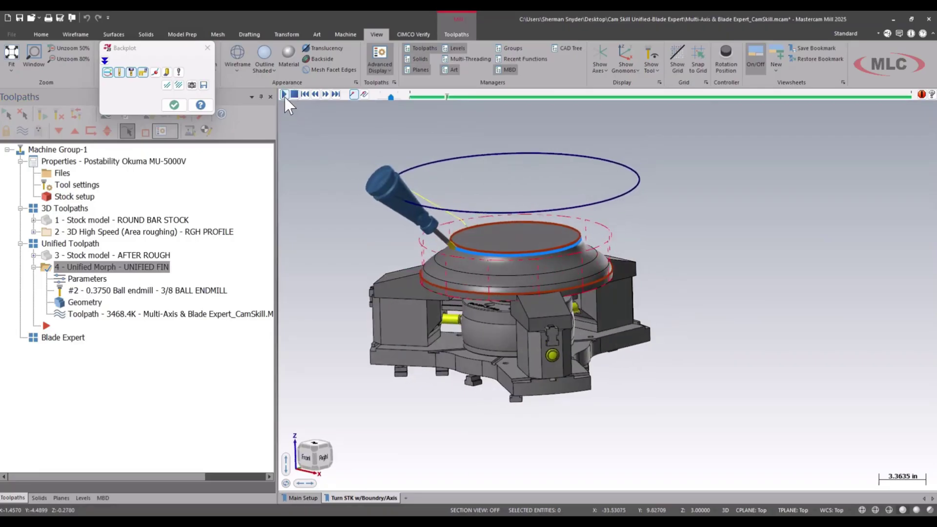
pyautogui.moveTo(391, 96); pyautogui.dragTo(382, 98)
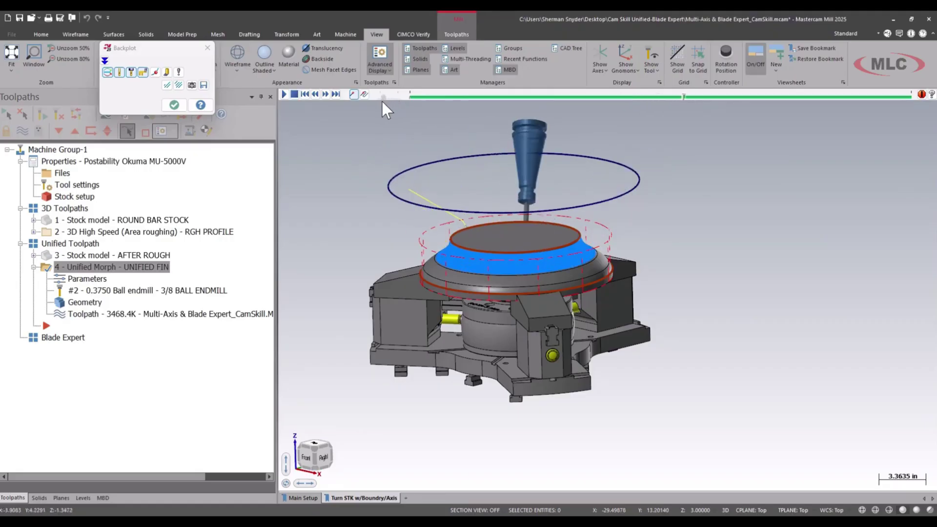
pyautogui.click(294, 94)
pyautogui.moveTo(439, 180); pyautogui.dragTo(571, 194, button='middle')
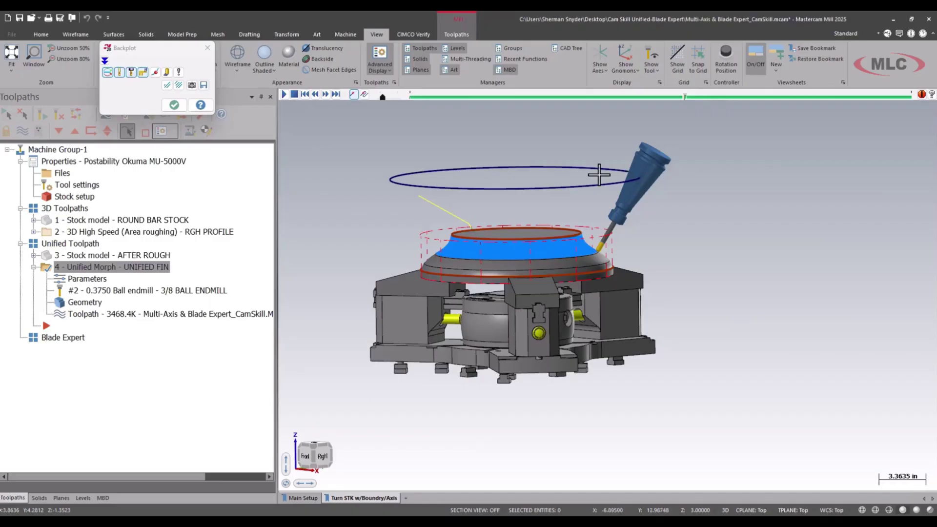
pyautogui.click(171, 107)
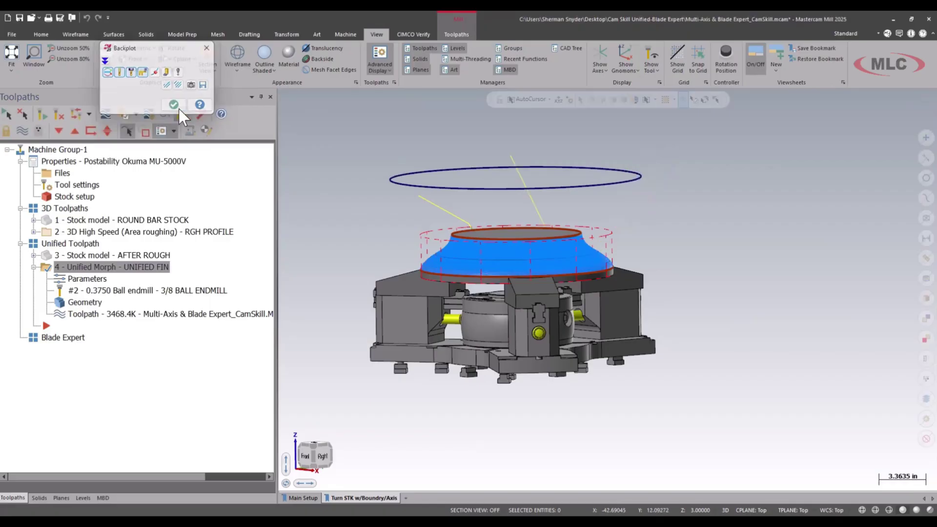
# In the UNIFIED FIN operation's linking parameters, set the first entry to Use Lead-In.
pyautogui.click(87, 280)
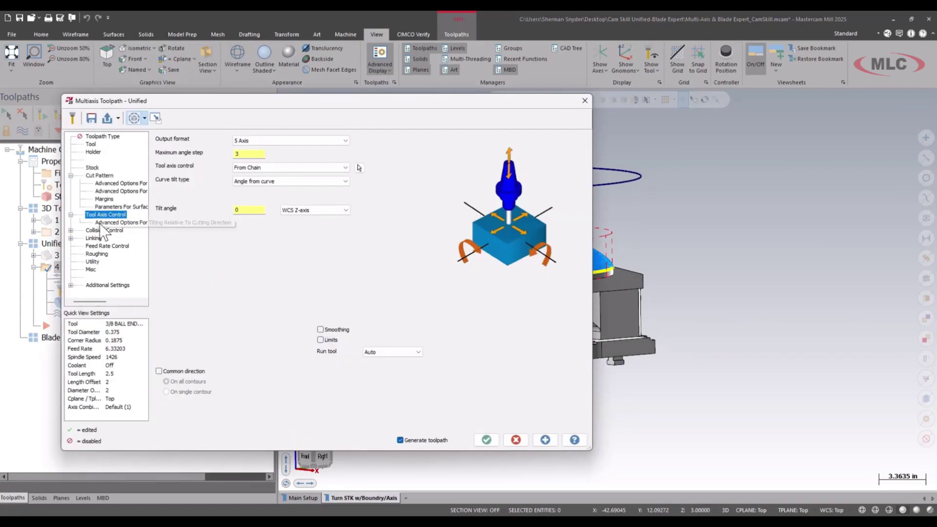
pyautogui.click(94, 238)
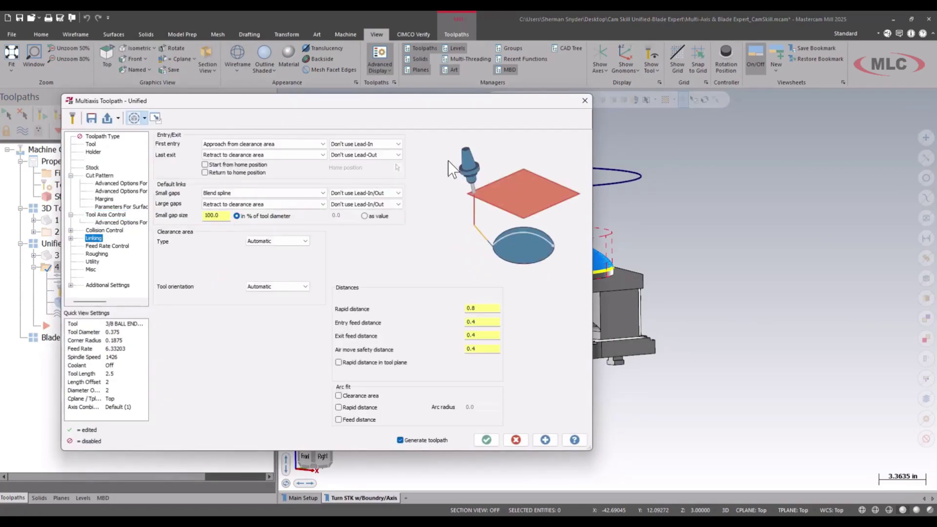
pyautogui.click(71, 237)
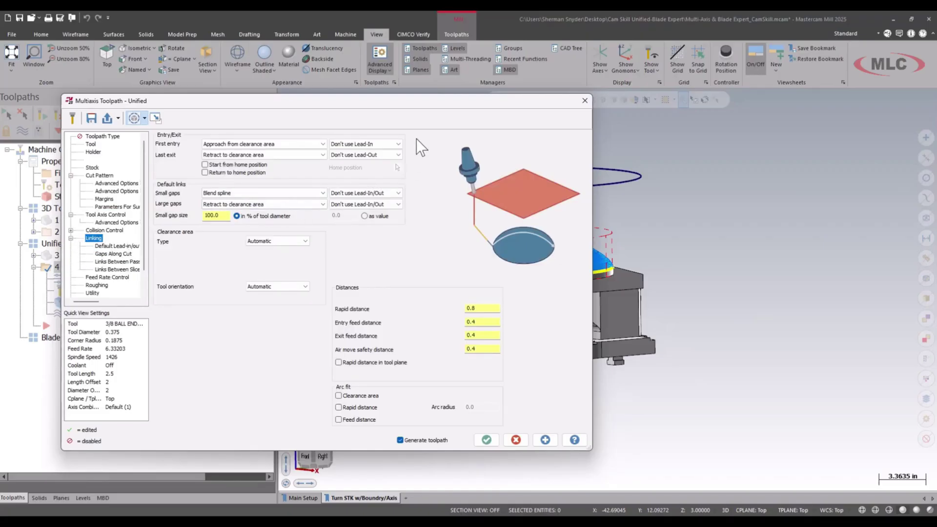
pyautogui.moveTo(413, 137)
pyautogui.mouseDown()
pyautogui.moveTo(322, 153)
pyautogui.moveTo(391, 167)
pyautogui.mouseUp()
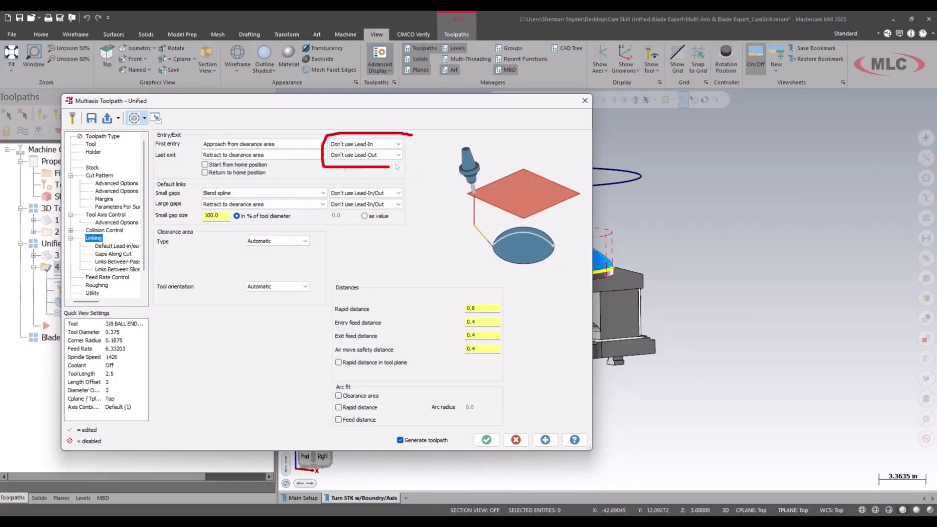
pyautogui.moveTo(300, 178); pyautogui.dragTo(173, 233)
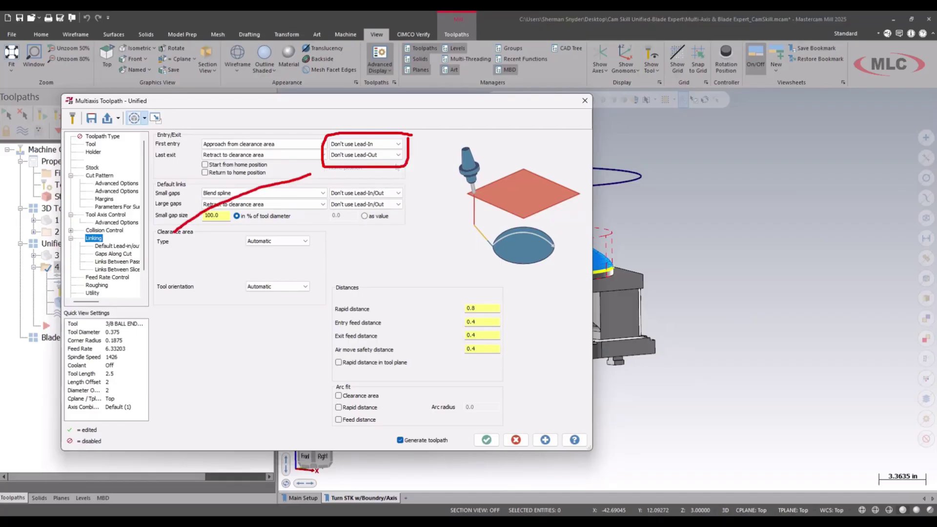
pyautogui.moveTo(146, 282)
pyautogui.mouseDown()
pyautogui.moveTo(83, 273)
pyautogui.moveTo(135, 239)
pyautogui.moveTo(177, 237)
pyautogui.mouseUp()
pyautogui.press('Escape')
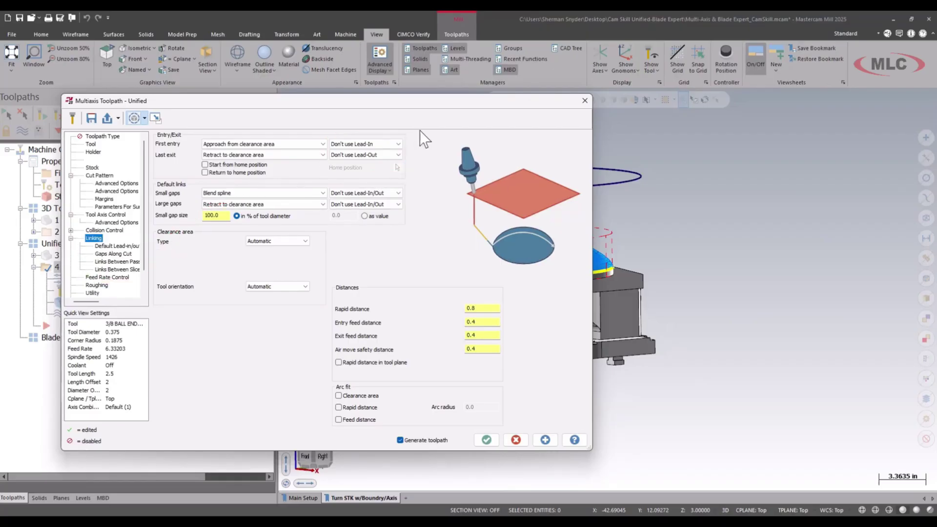
pyautogui.click(390, 143)
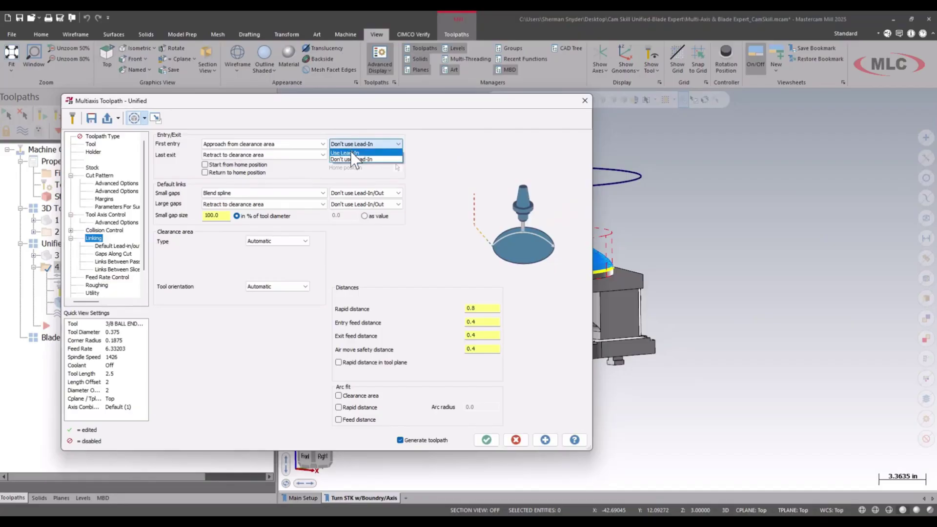
pyautogui.click(350, 151)
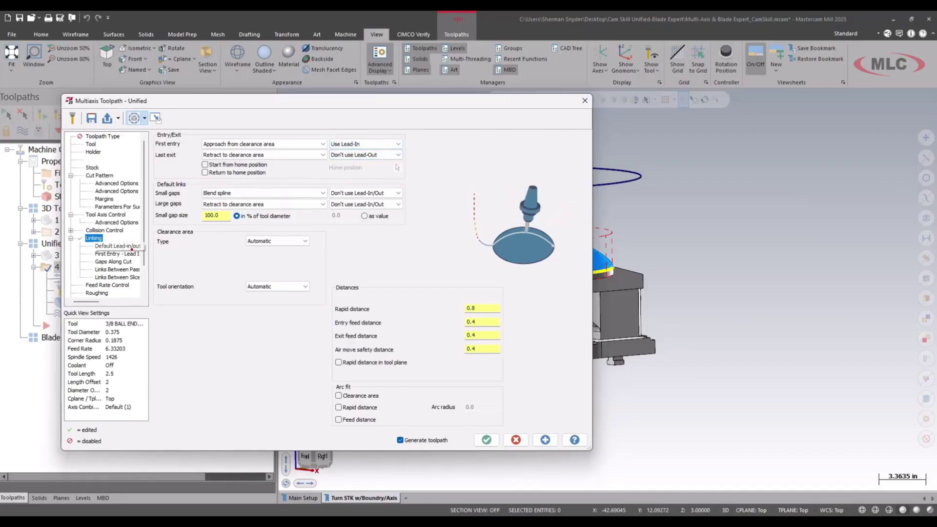
pyautogui.moveTo(132, 249)
pyautogui.mouseDown()
pyautogui.moveTo(72, 257)
pyautogui.moveTo(149, 265)
pyautogui.mouseUp()
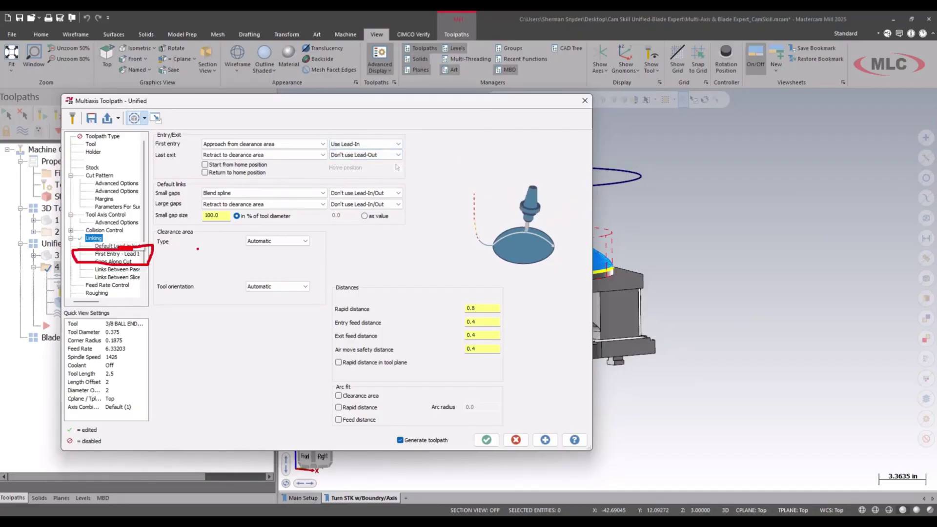
# Set the last exit in the linking parameters to Use Lead-Out.
pyautogui.click(356, 153)
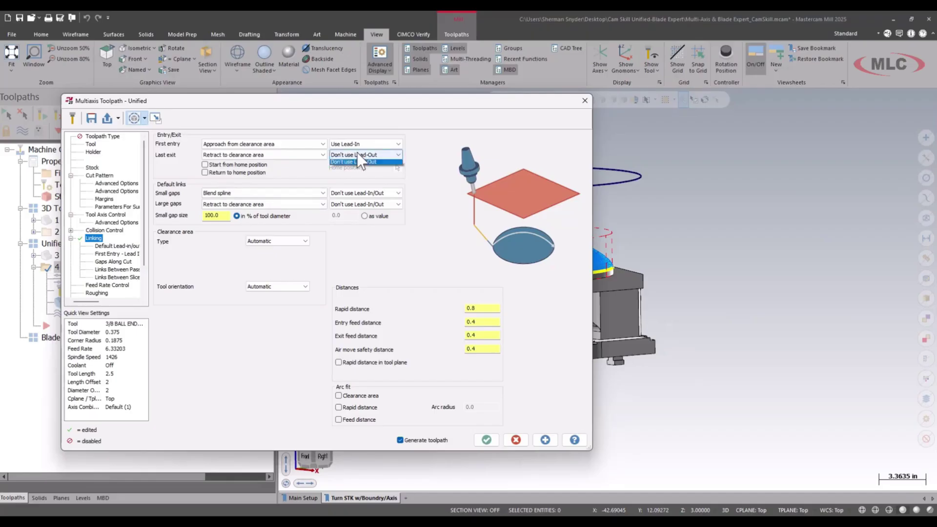
pyautogui.click(353, 164)
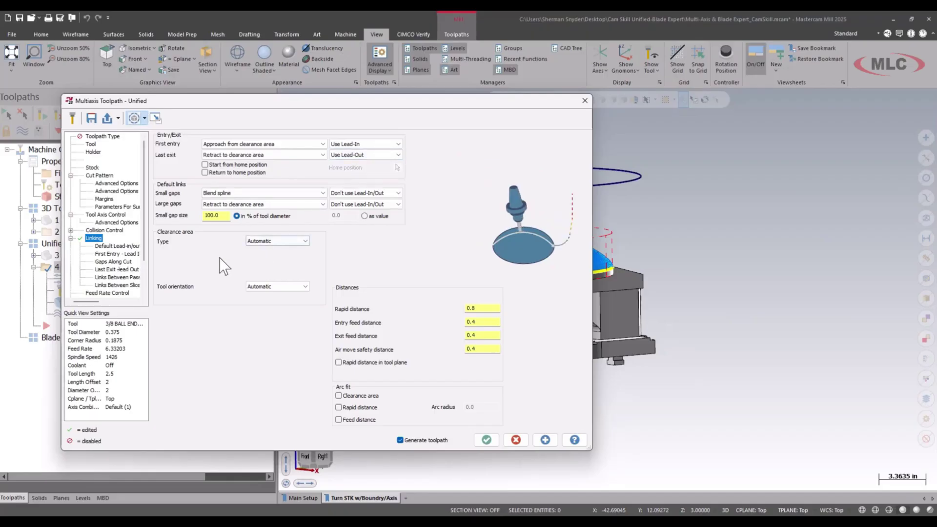
pyautogui.moveTo(145, 262)
pyautogui.mouseDown()
pyautogui.moveTo(82, 267)
pyautogui.moveTo(145, 275)
pyautogui.mouseUp()
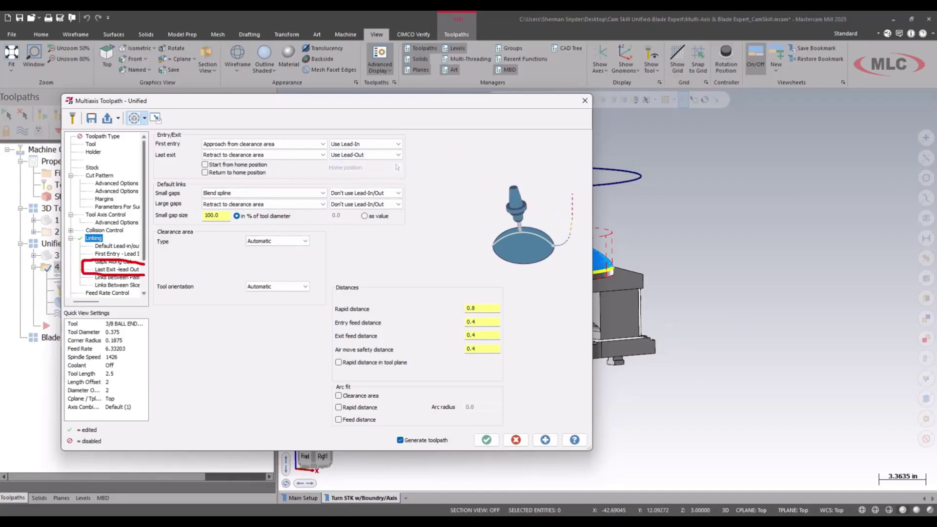
pyautogui.press('Escape')
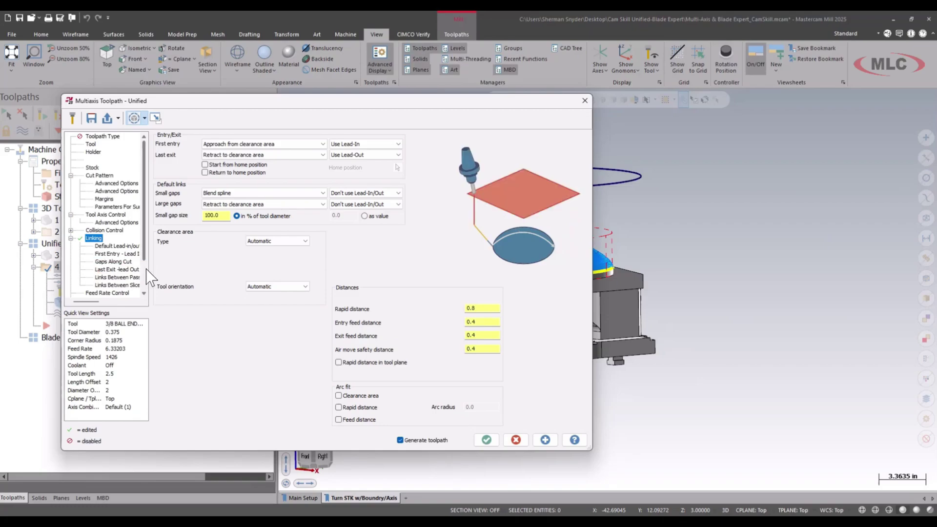
# Set the default lead-in arc radius to 0.5 in the linking parameters and copy the lead-in settings to the lead-out.
pyautogui.click(118, 254)
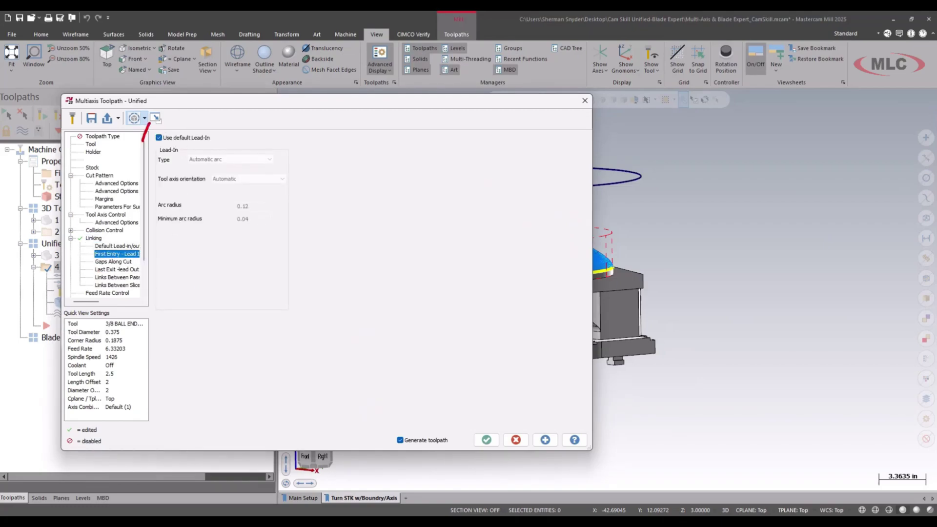
pyautogui.moveTo(142, 142)
pyautogui.mouseDown()
pyautogui.moveTo(229, 143)
pyautogui.moveTo(150, 121)
pyautogui.mouseUp()
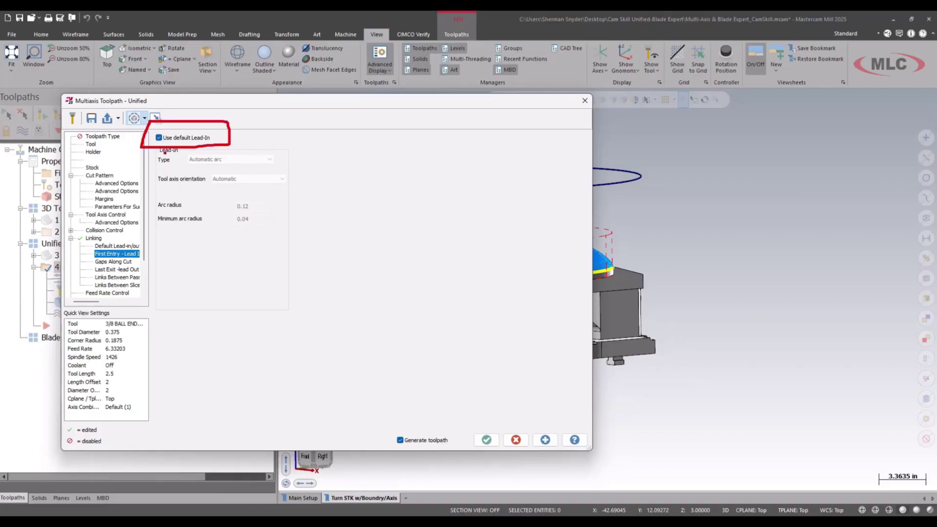
pyautogui.moveTo(165, 153); pyautogui.dragTo(125, 213)
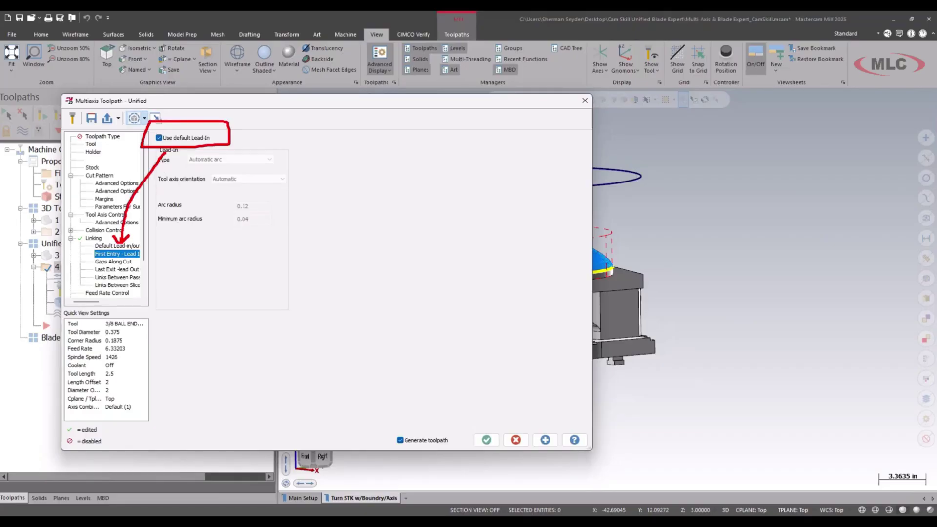
pyautogui.click(120, 246)
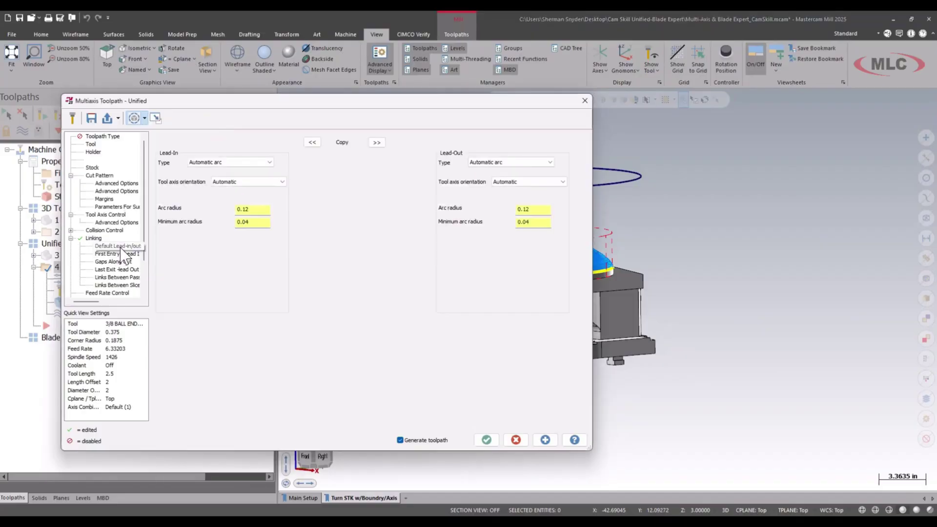
pyautogui.doubleClick(251, 209)
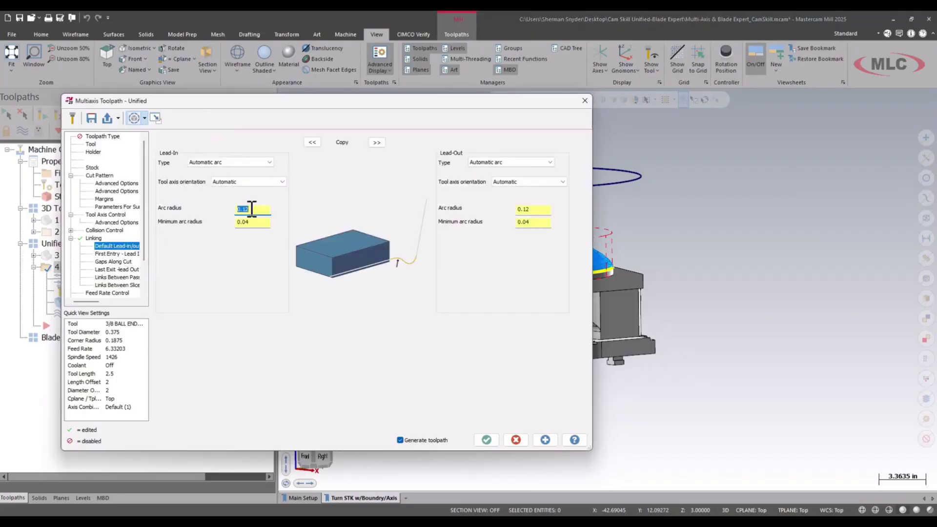
pyautogui.write('0.5')
pyautogui.press('Tab')
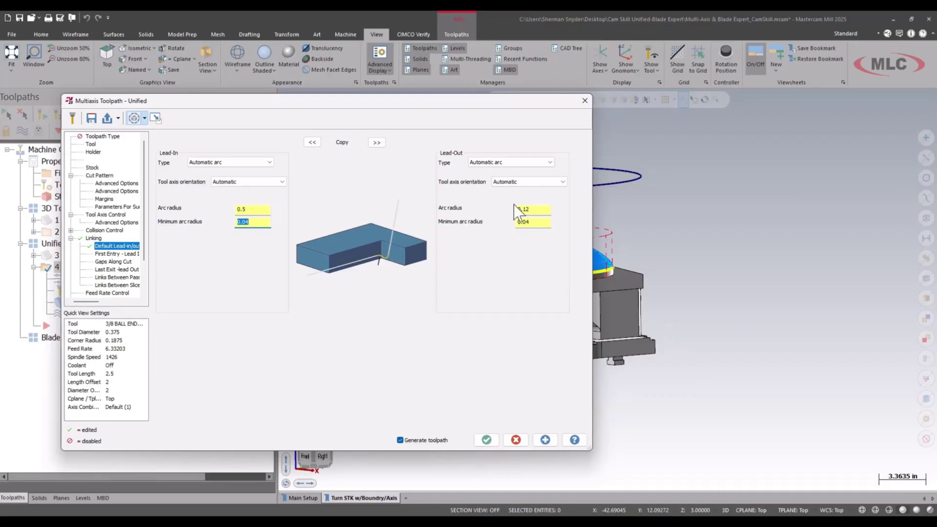
pyautogui.click(375, 141)
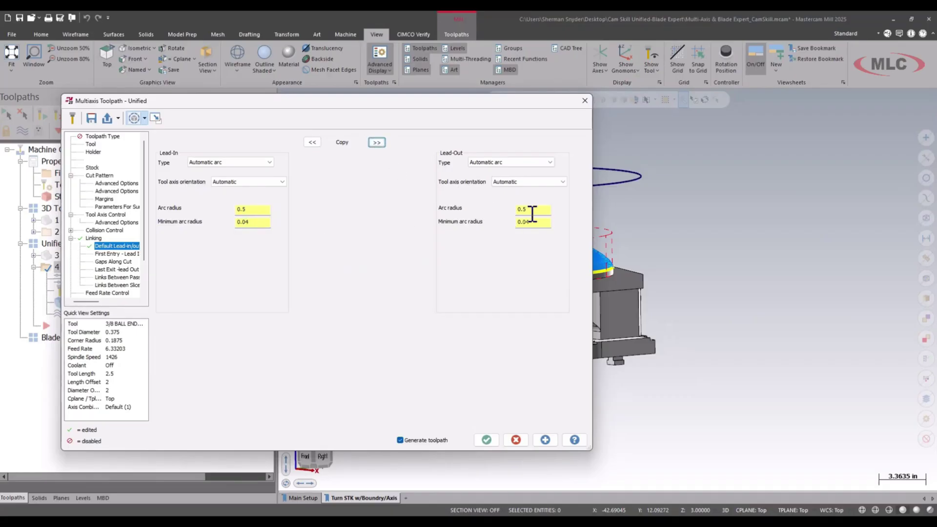
# Set the linking clearance area type to Plane along the WCS Z-axis with a user-defined height of 3.0.
pyautogui.click(93, 239)
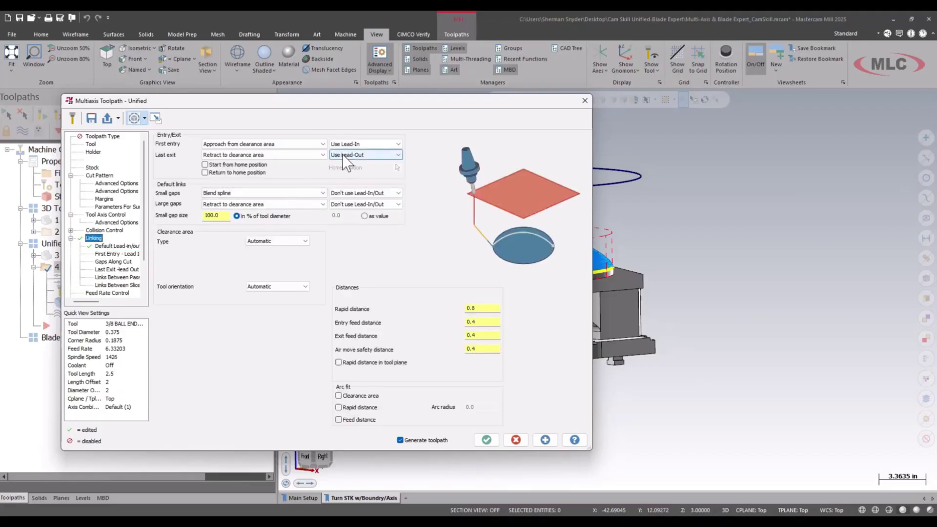
pyautogui.click(281, 241)
pyautogui.click(271, 256)
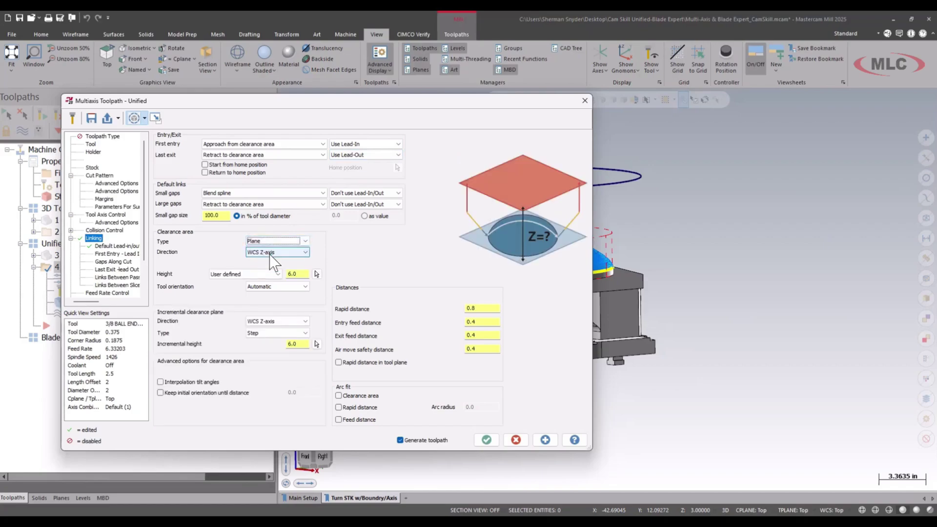
pyautogui.moveTo(315, 248)
pyautogui.mouseDown()
pyautogui.moveTo(242, 253)
pyautogui.moveTo(309, 254)
pyautogui.mouseUp()
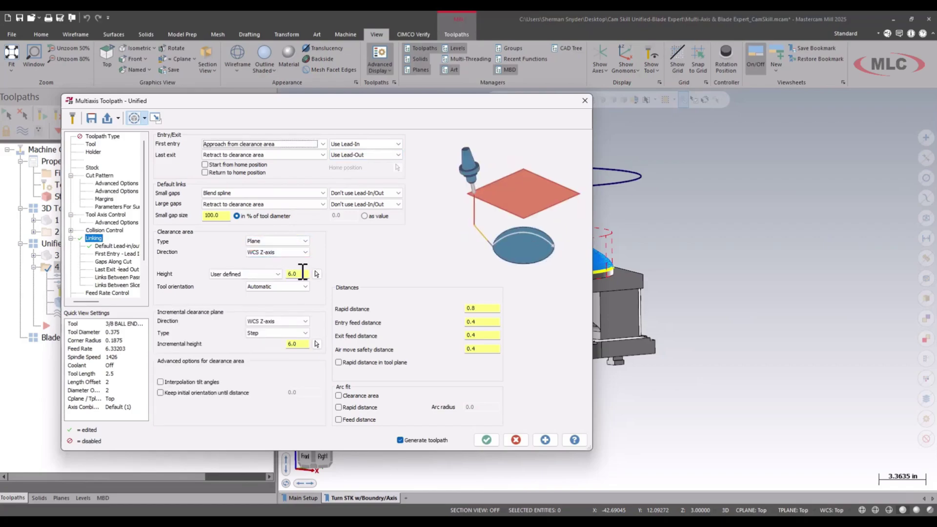
pyautogui.click(297, 274)
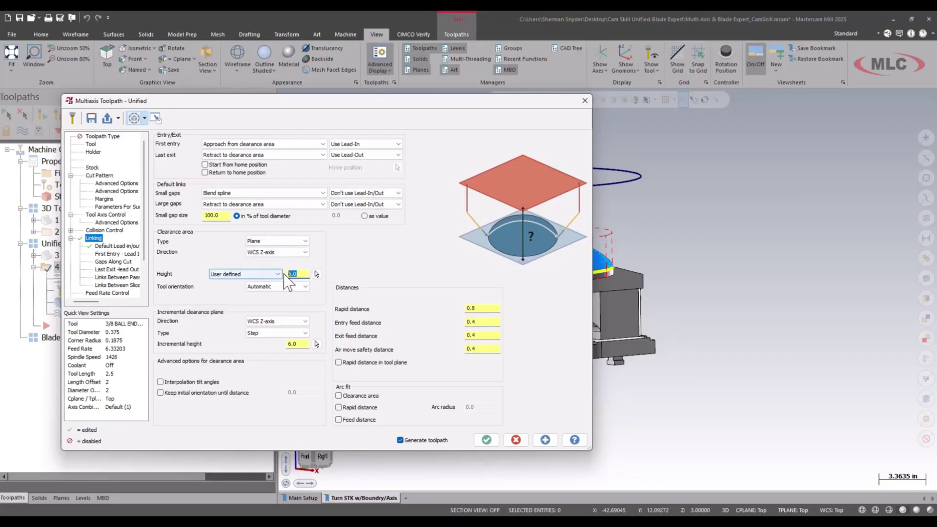
pyautogui.write('3.0')
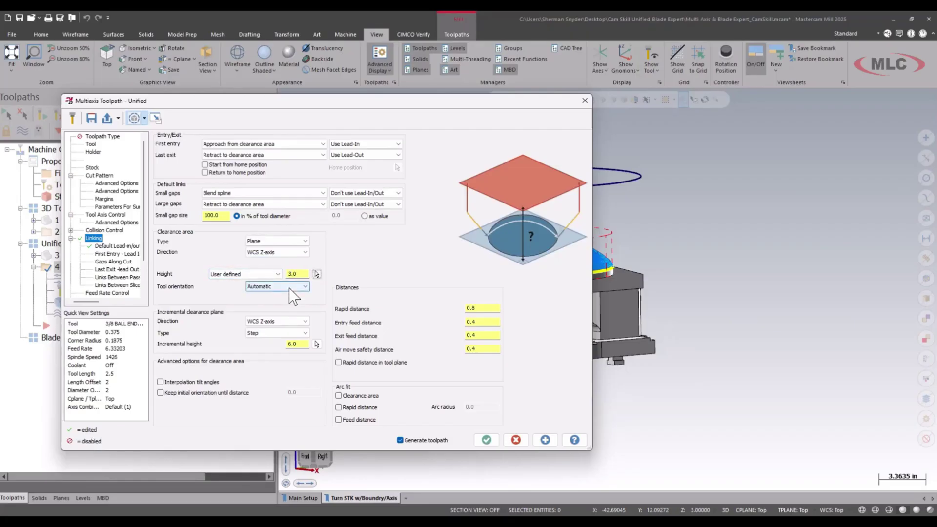
# Accept the linking settings to regenerate the UNIFIED FIN toolpath, and check its processing in the Multi-Threading Manager.
pyautogui.click(486, 440)
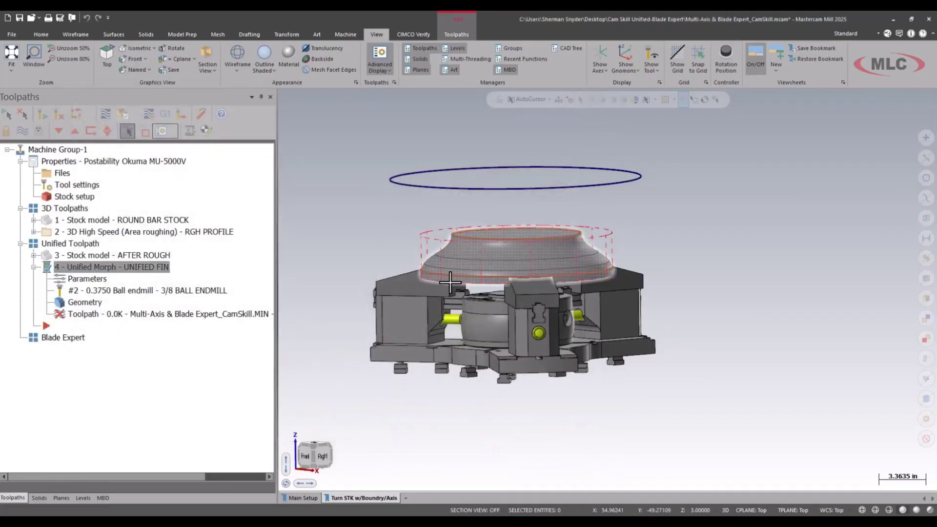
pyautogui.click(454, 60)
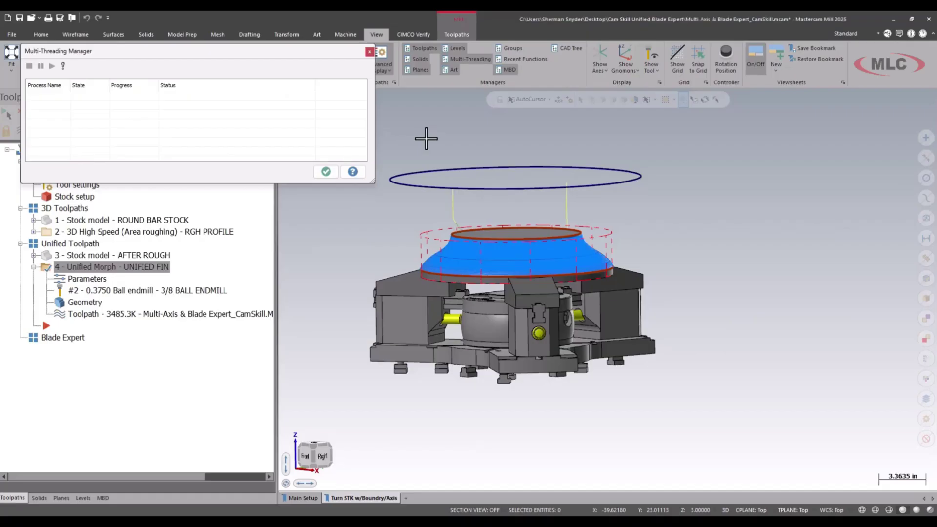
pyautogui.click(326, 171)
# Examine the lead-in and lead-out arcs around the part's upper edge and the toolpath's clearance plane height above the part.
pyautogui.moveTo(400, 204); pyautogui.dragTo(421, 256, button='middle')
pyautogui.scroll(5, 510, 234)
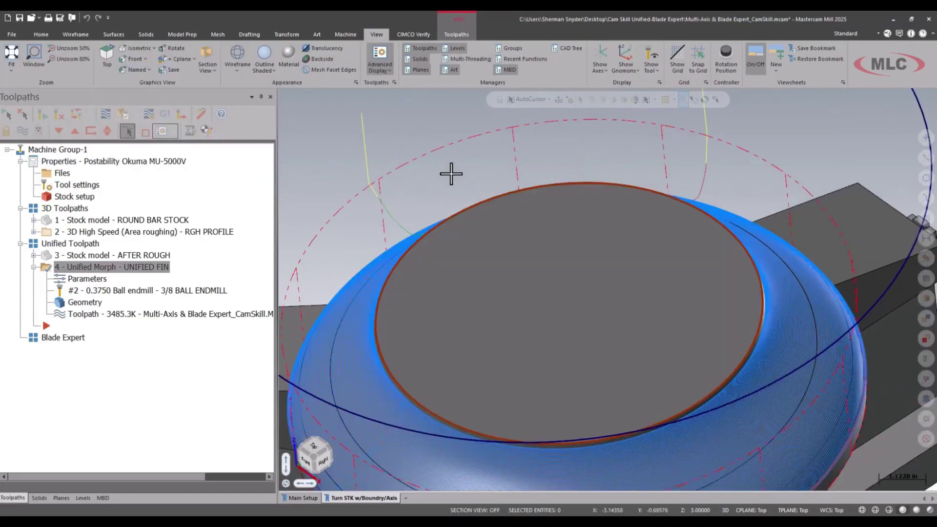
pyautogui.moveTo(451, 174); pyautogui.dragTo(438, 204, button='middle')
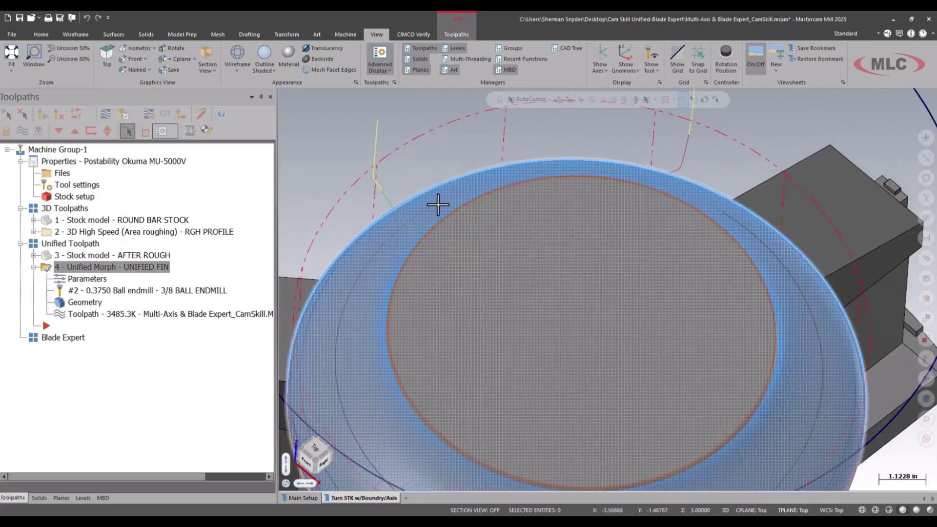
pyautogui.moveTo(431, 206); pyautogui.dragTo(417, 240)
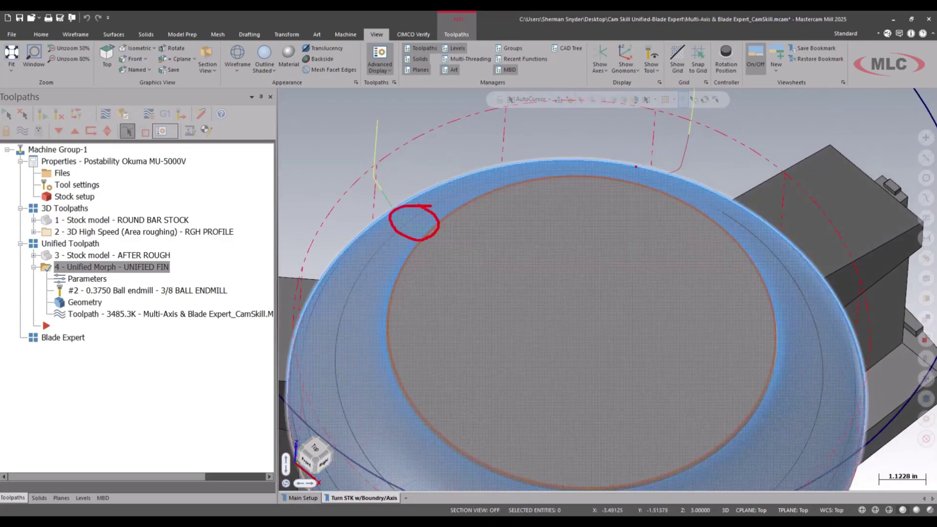
pyautogui.moveTo(683, 155); pyautogui.dragTo(686, 179)
pyautogui.press('Escape')
pyautogui.scroll(-3, 429, 322)
pyautogui.moveTo(429, 323)
pyautogui.mouseDown(button='middle')
pyautogui.moveTo(450, 289)
pyautogui.moveTo(444, 250)
pyautogui.mouseUp(button='middle')
pyautogui.moveTo(379, 237); pyautogui.dragTo(603, 237)
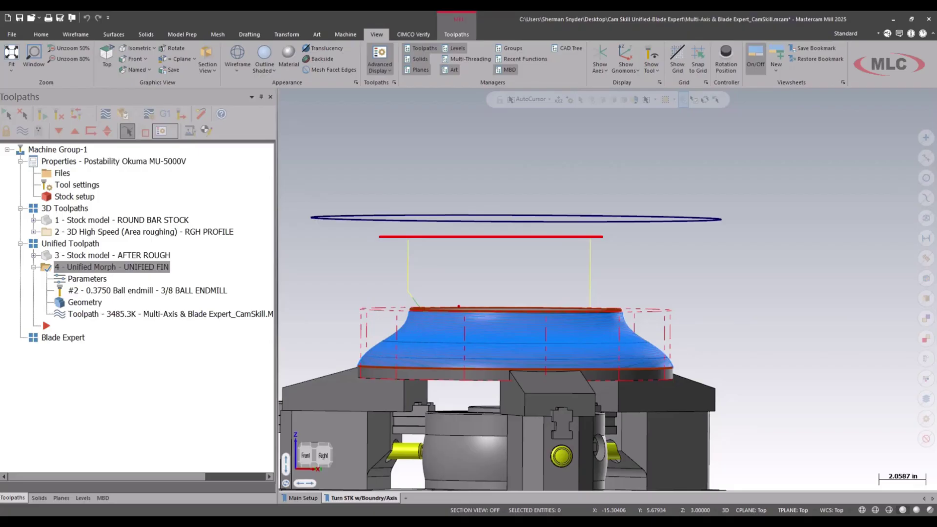
pyautogui.press('Escape')
pyautogui.scroll(-3, 525, 192)
pyautogui.moveTo(527, 166); pyautogui.dragTo(522, 209, button='middle')
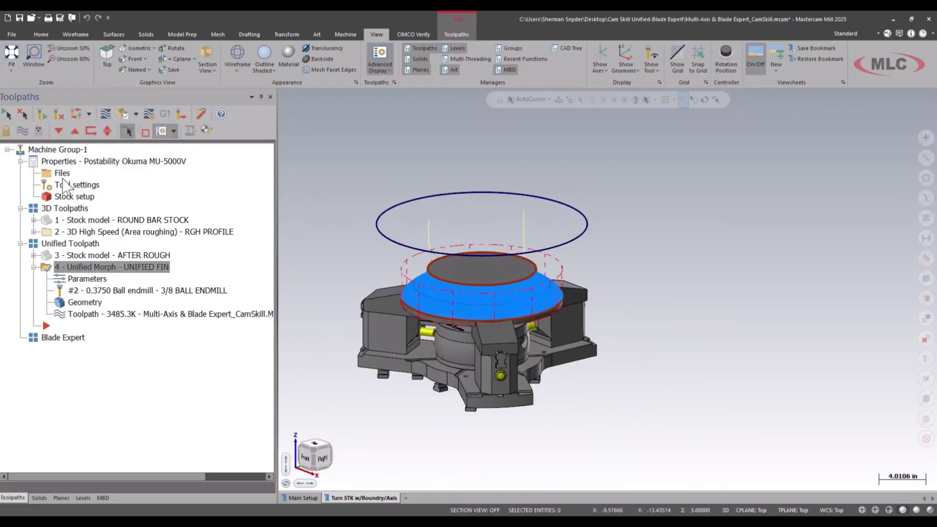
# Select all operations in Machine Group-1 and run them in Machine Simulation.
pyautogui.click(61, 150)
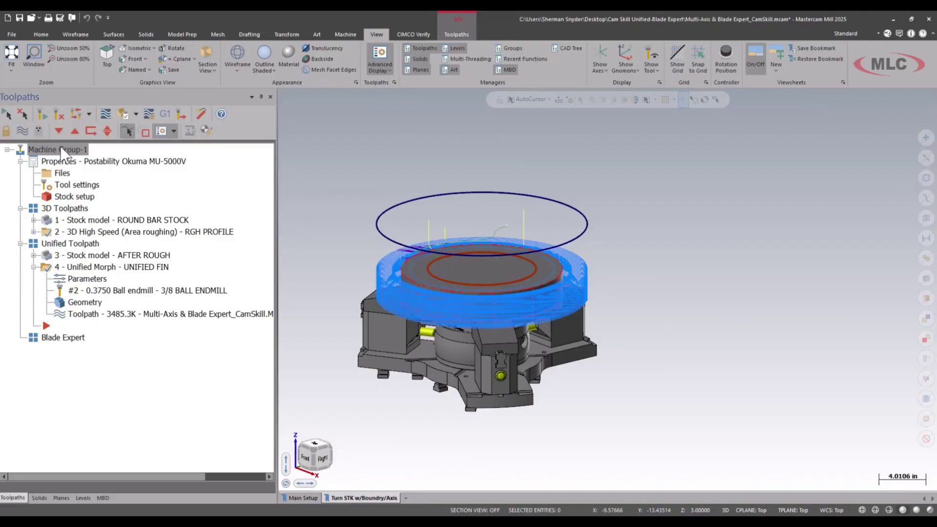
pyautogui.click(342, 32)
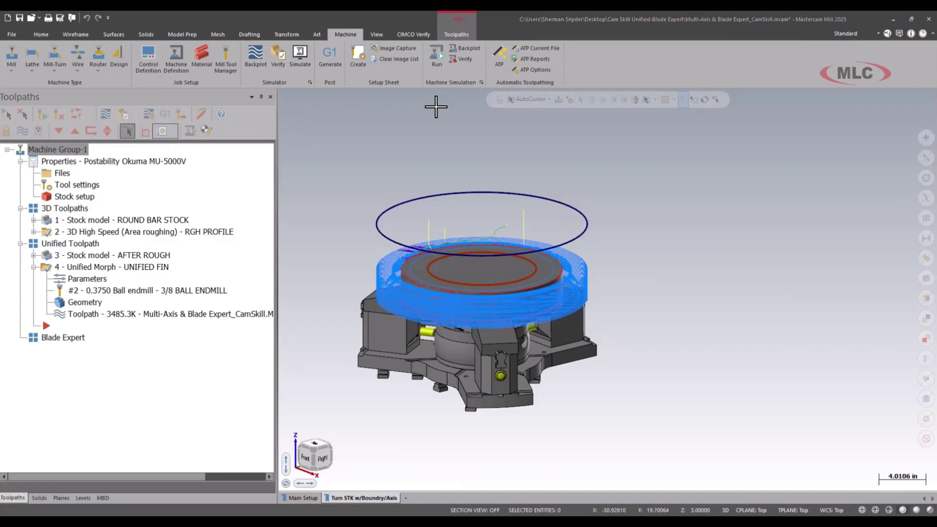
pyautogui.scroll(-3, 474, 225)
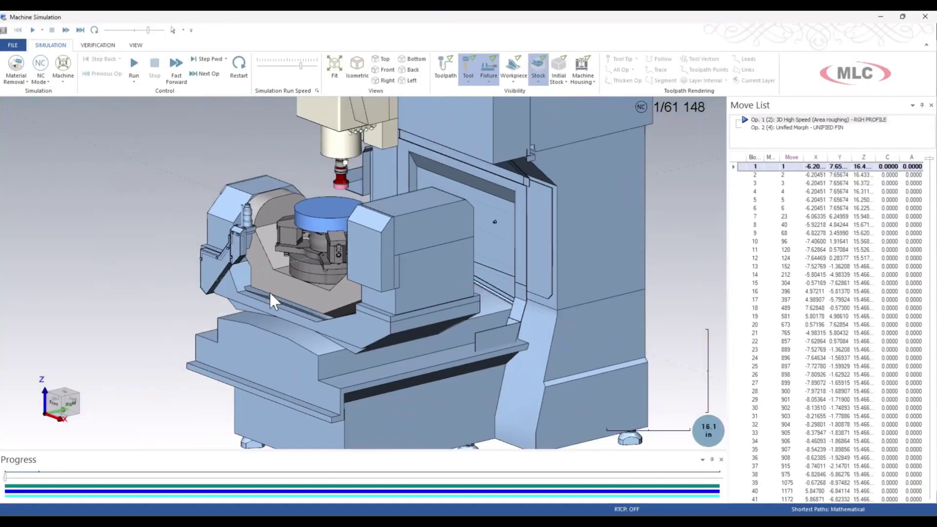
pyautogui.click(133, 65)
pyautogui.scroll(-2, 225, 227)
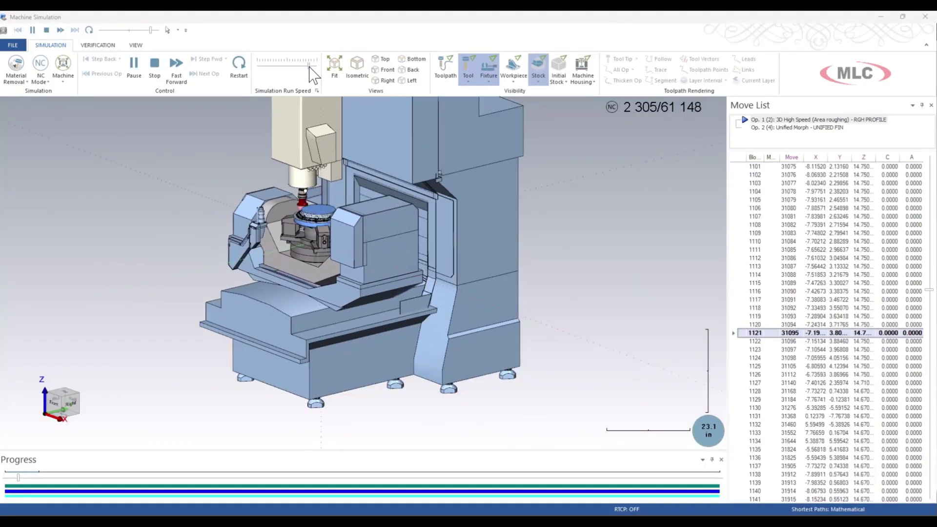
# Slow the simulation to inspect the trunnion and fixture clearance during the UNIFIED FIN finishing cut, and speed it up again.
pyautogui.moveTo(305, 73); pyautogui.dragTo(282, 72)
pyautogui.scroll(2, 314, 244)
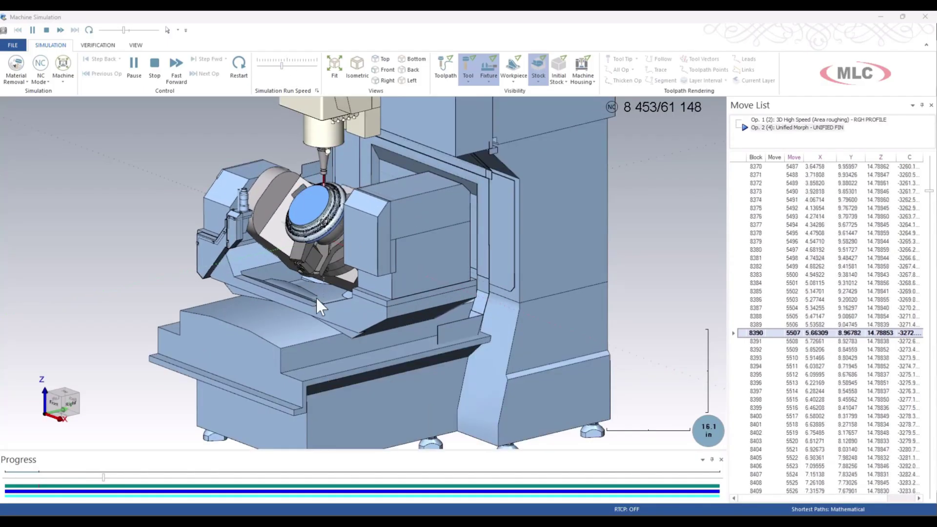
pyautogui.scroll(5, 314, 292)
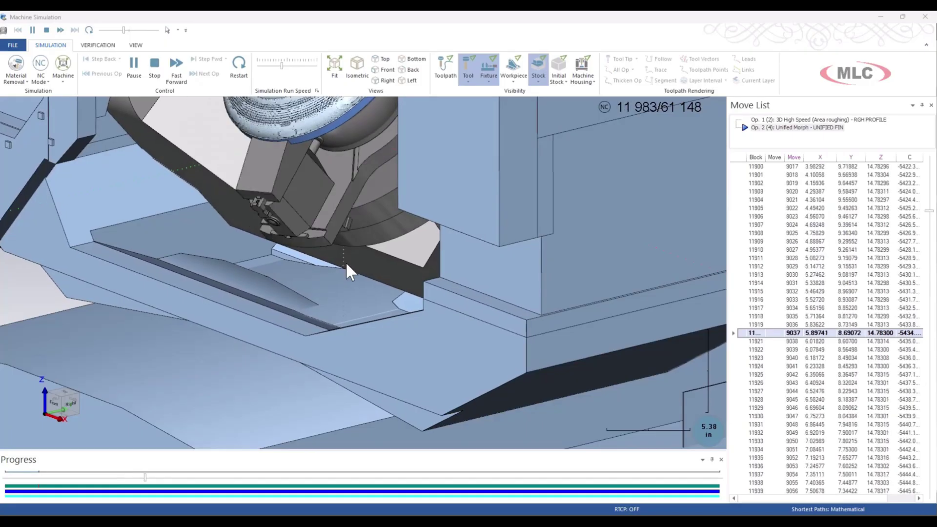
pyautogui.scroll(-5, 343, 282)
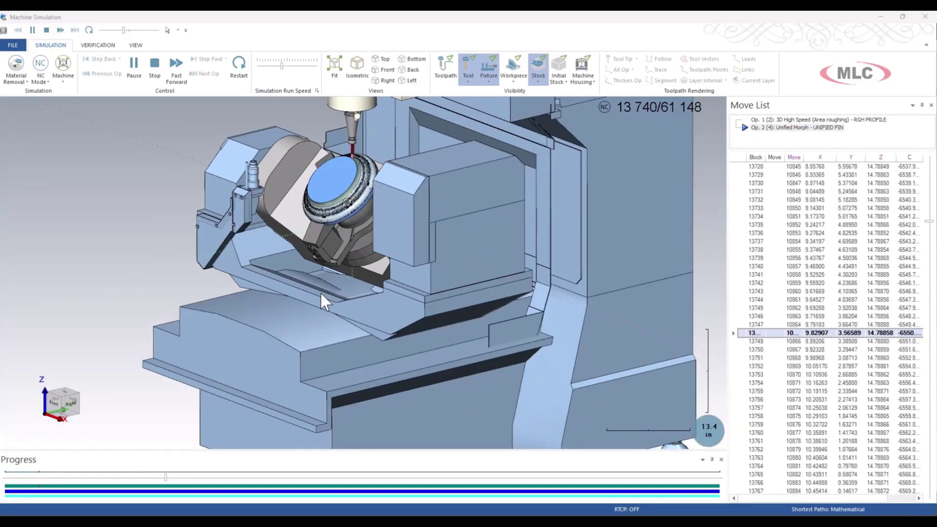
pyautogui.scroll(6, 324, 299)
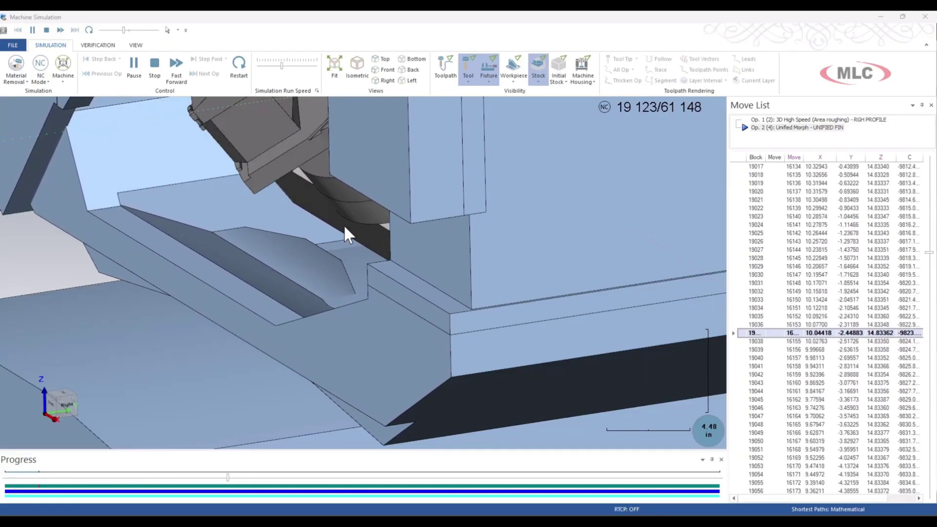
pyautogui.scroll(-5, 344, 224)
pyautogui.moveTo(341, 277); pyautogui.dragTo(341, 181)
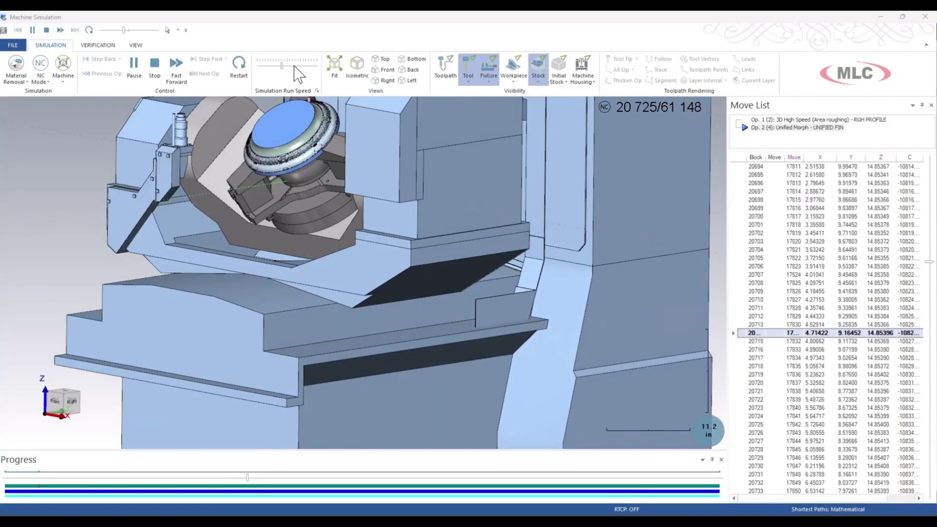
pyautogui.moveTo(282, 66); pyautogui.dragTo(296, 65)
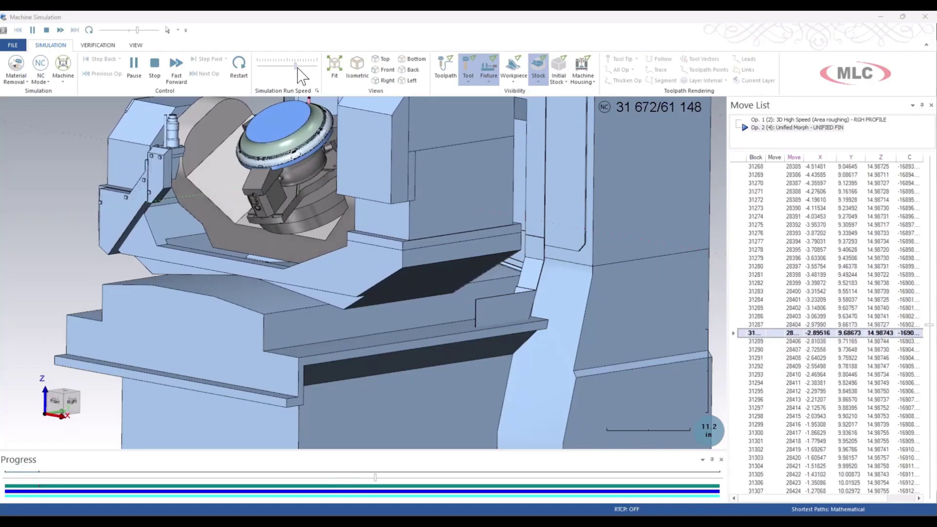
# Stop the simulation, briefly rerun it from the first move, and close Machine Simulation.
pyautogui.click(154, 62)
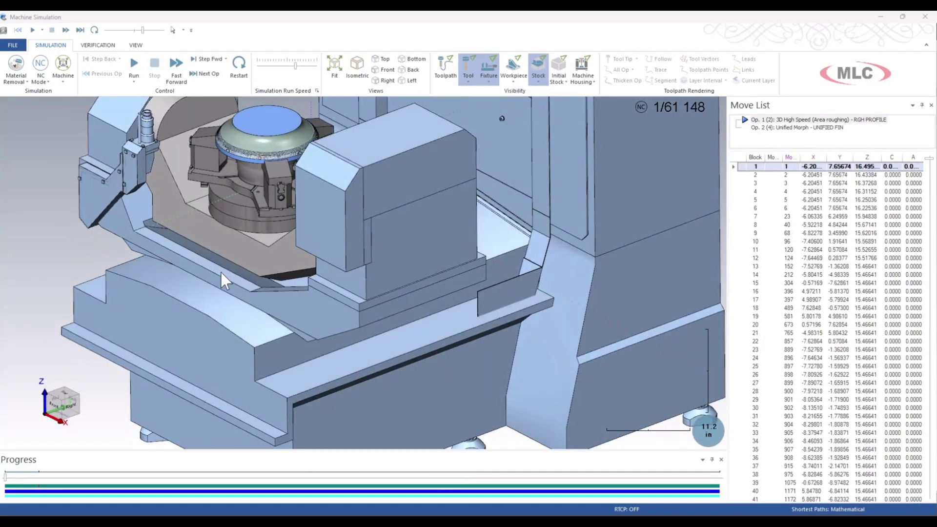
pyautogui.click(133, 63)
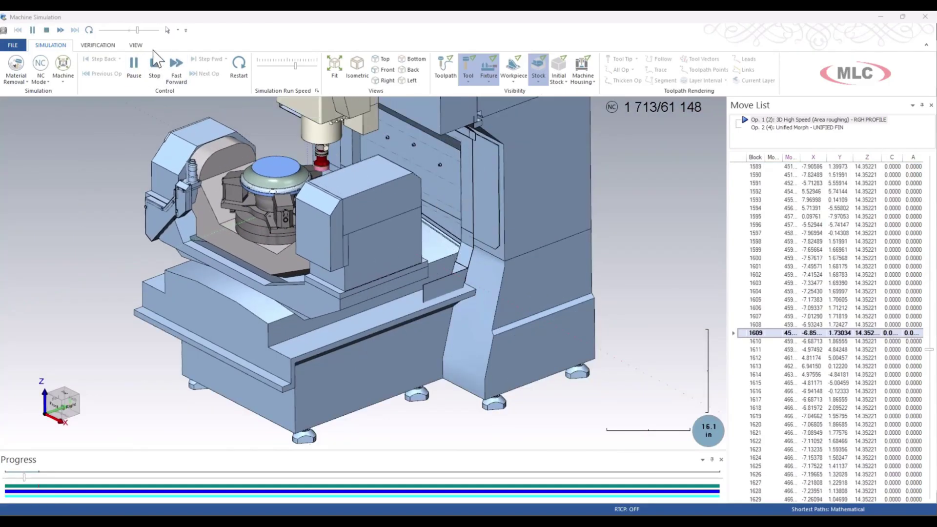
pyautogui.click(155, 65)
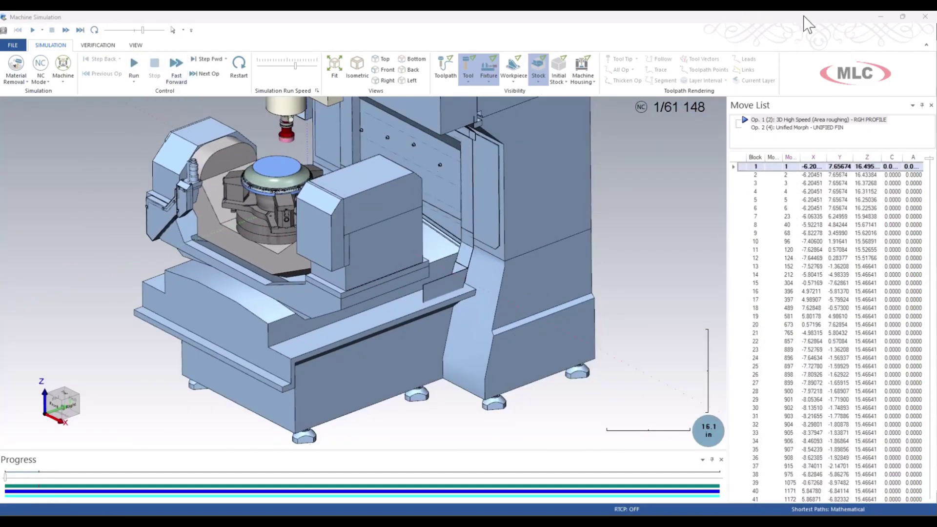
pyautogui.click(928, 18)
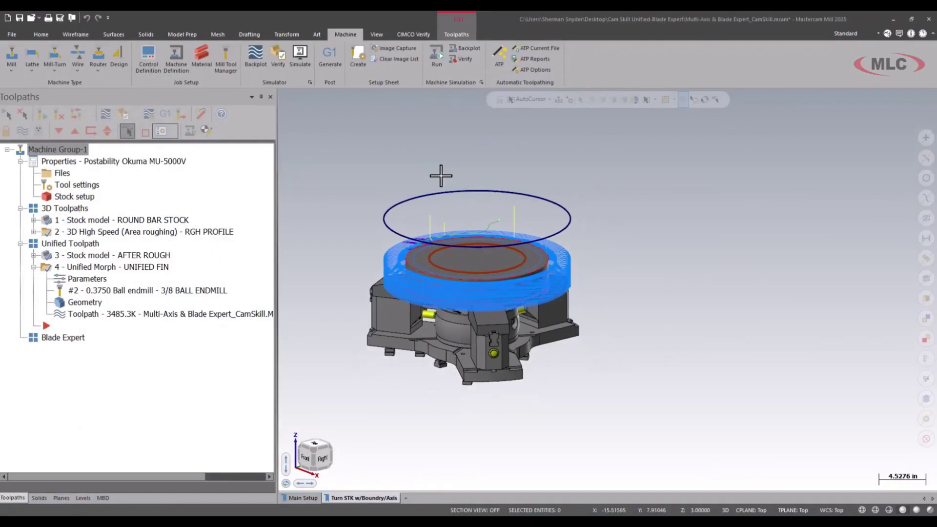
# Review the pattern styles available for the first curve in the UNIFIED FIN cut pattern, keep Morph, and accept the parameters.
pyautogui.scroll(-1, 591, 225)
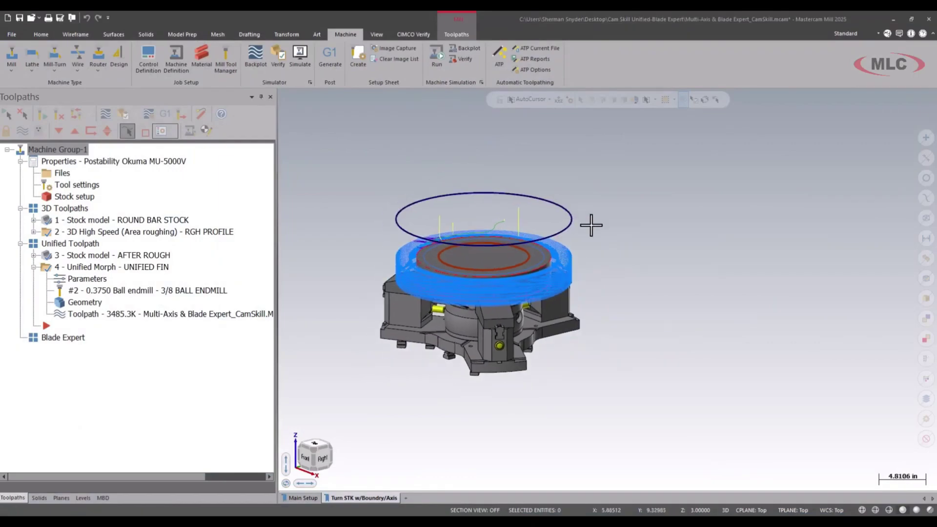
pyautogui.click(86, 282)
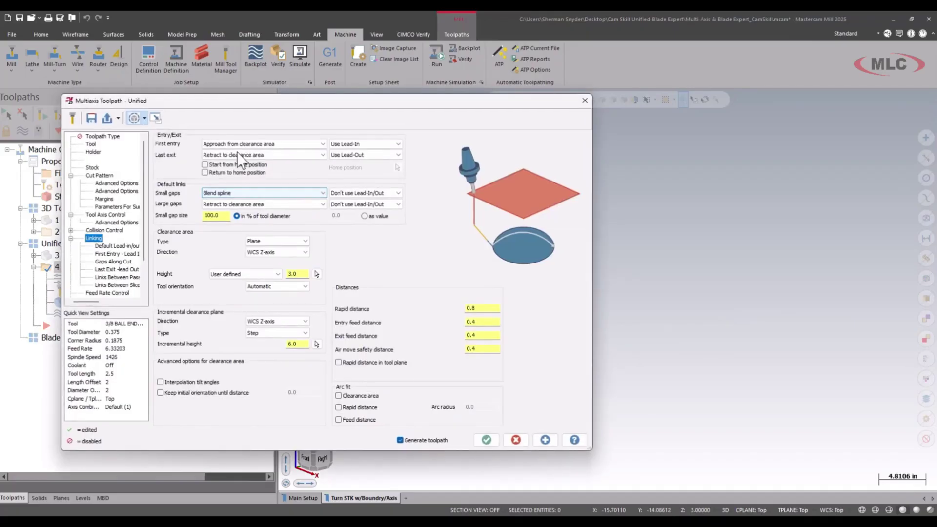
pyautogui.click(100, 175)
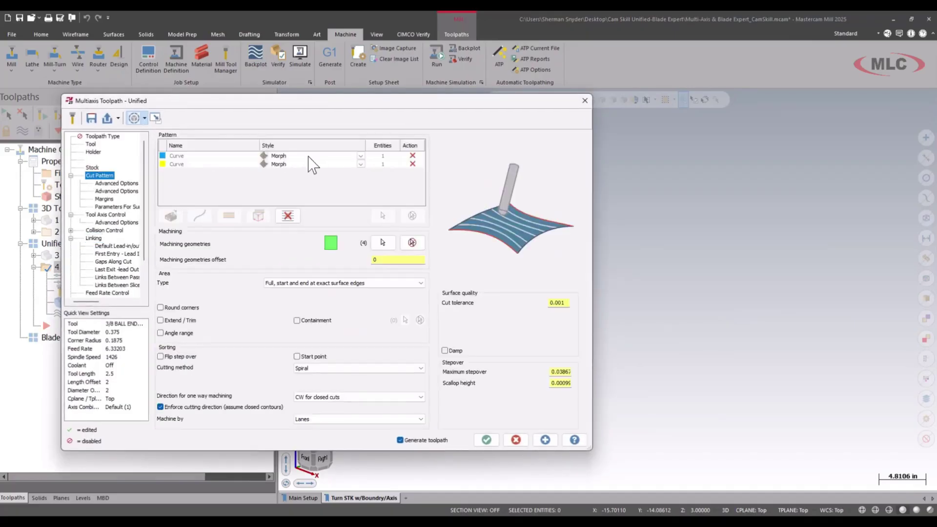
pyautogui.click(360, 156)
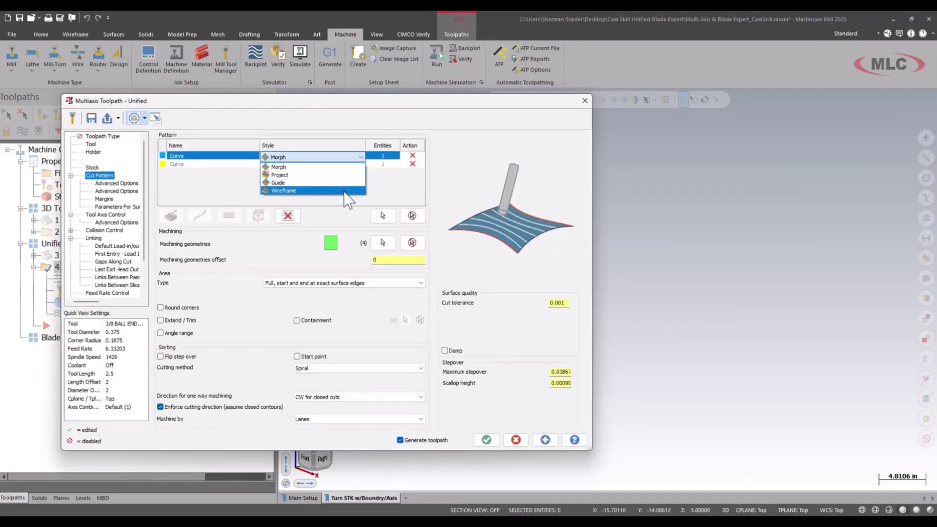
pyautogui.click(335, 134)
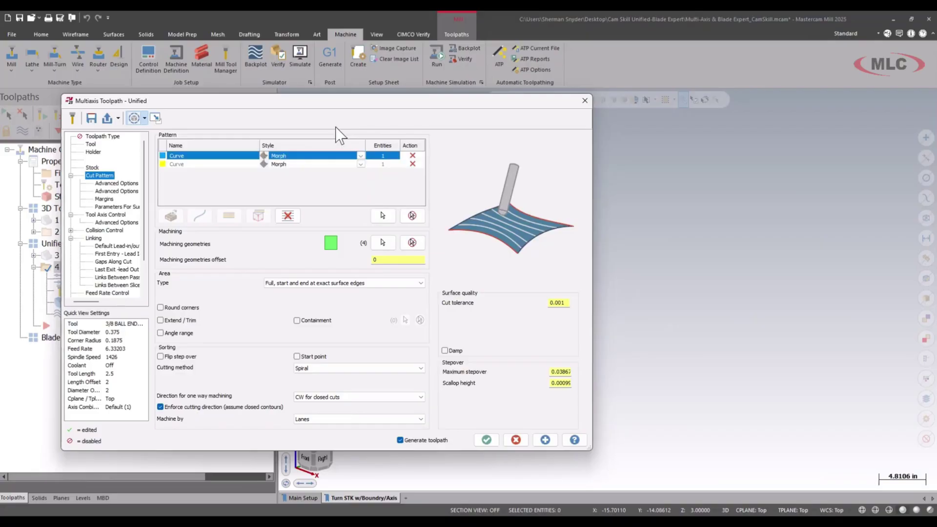
pyautogui.click(487, 440)
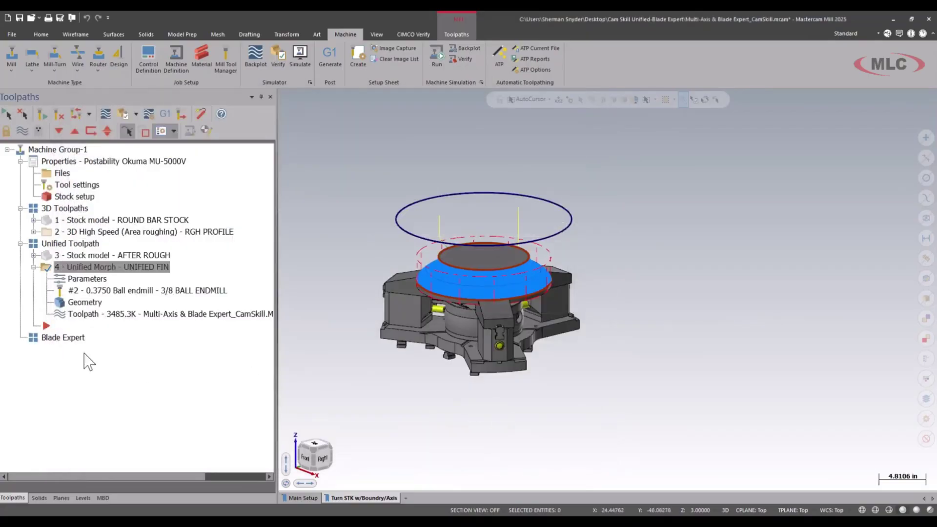